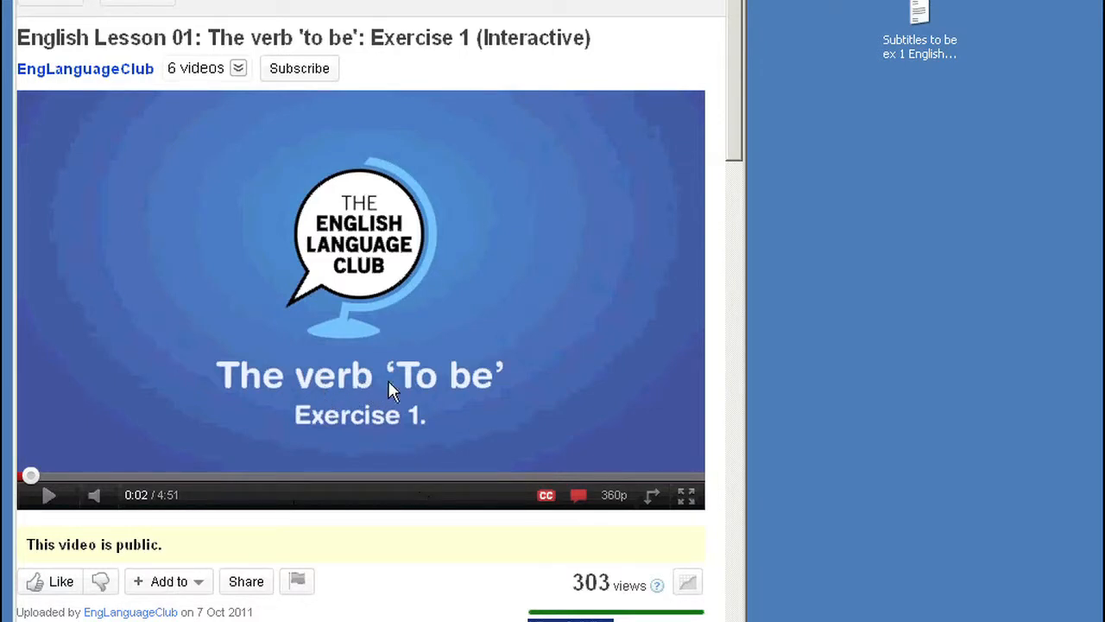
# Open the desktop text file "Subtitles to be ex 1 English .txt" and look over its transcript
pyautogui.doubleClick(925, 24)
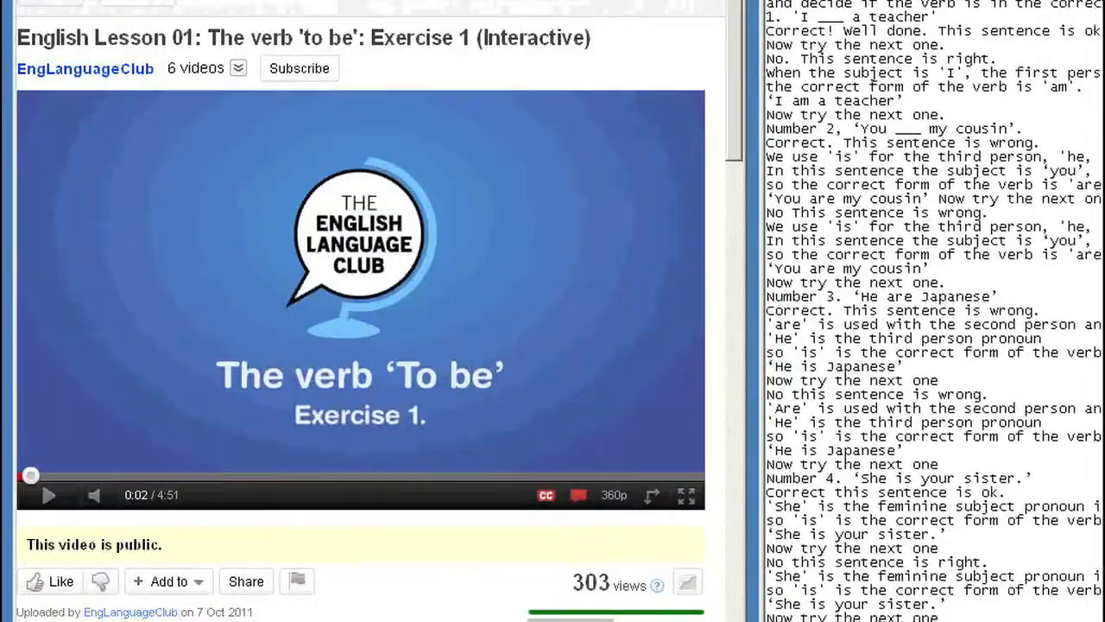
pyautogui.moveTo(760, 2); pyautogui.dragTo(935, 609)
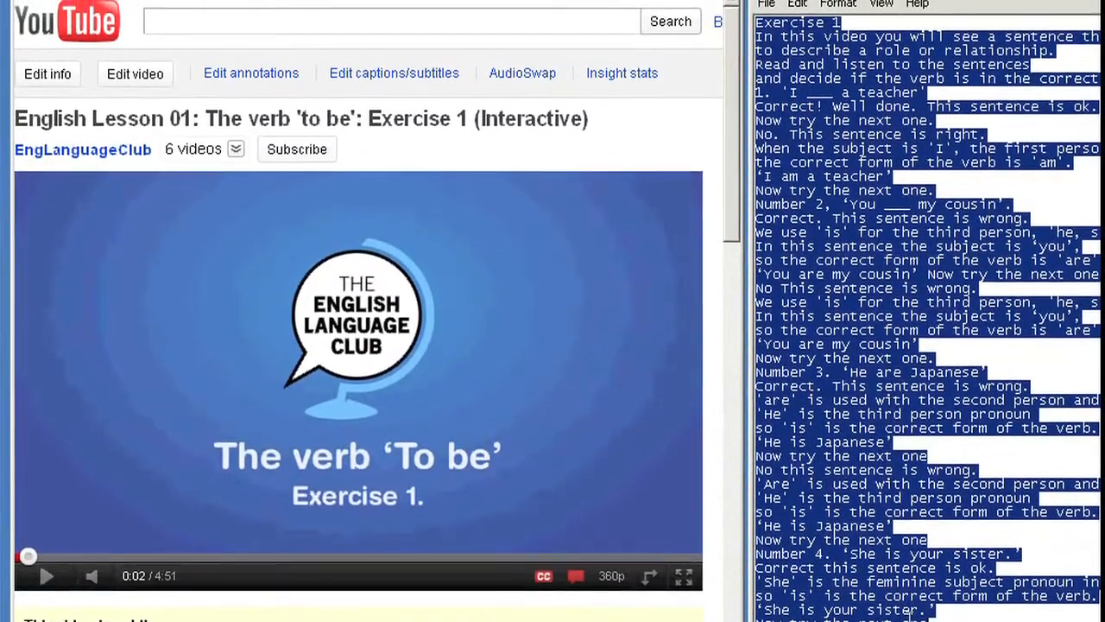
pyautogui.click(935, 608)
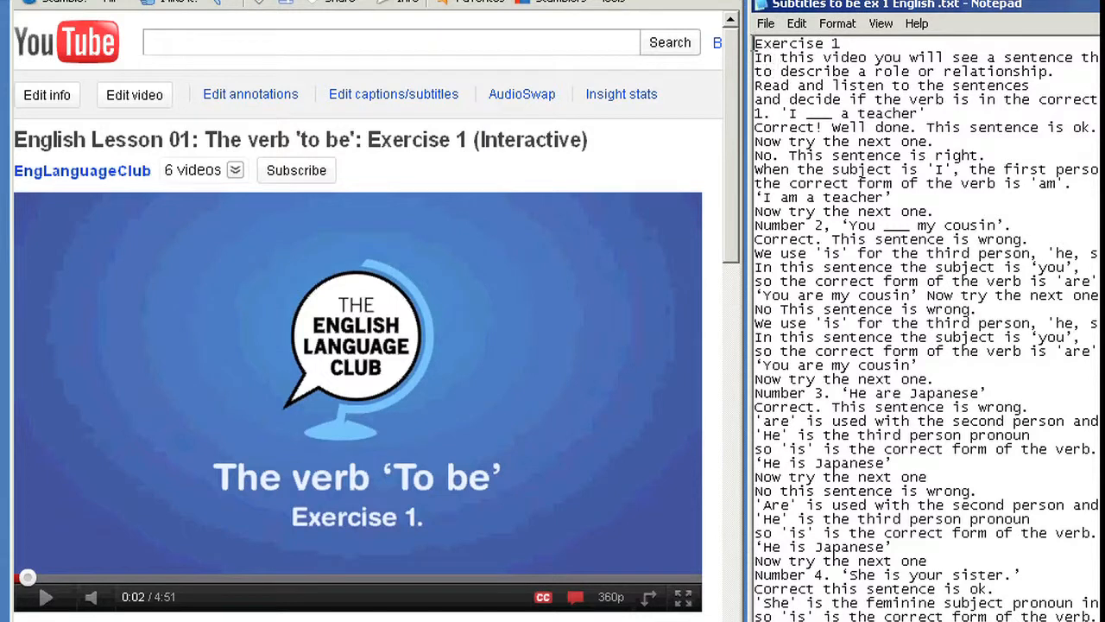
# Examine how the transcript is split into short subtitle lines, from the "Exercise 1" heading through the numbered sentences
pyautogui.moveTo(755, 43); pyautogui.dragTo(840, 43)
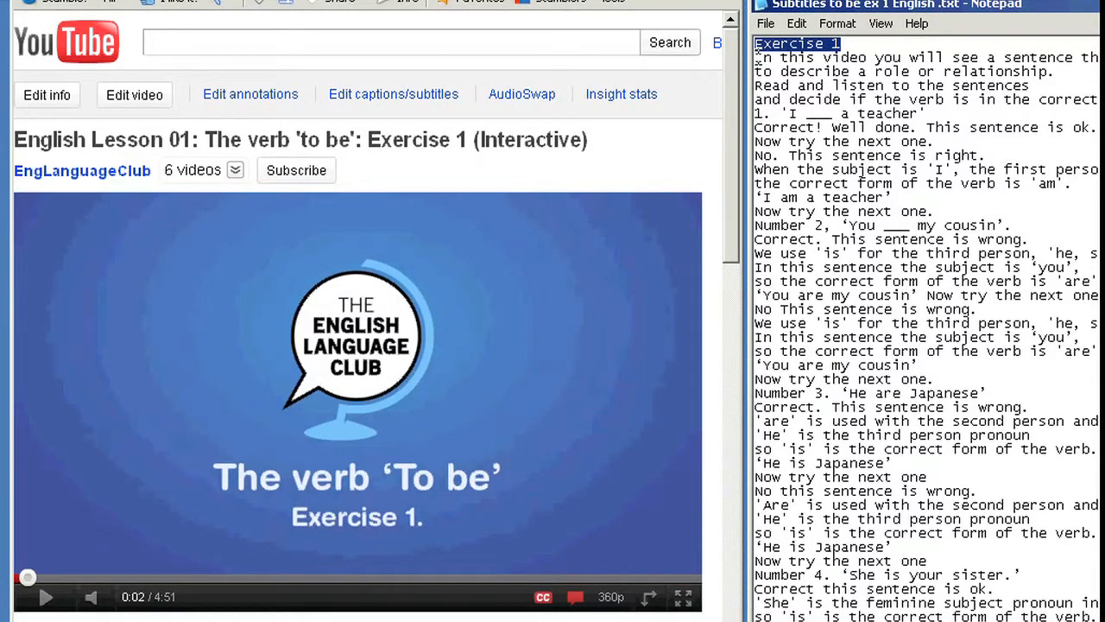
pyautogui.moveTo(756, 58); pyautogui.dragTo(1100, 58)
pyautogui.moveTo(757, 71); pyautogui.dragTo(1033, 72)
pyautogui.moveTo(757, 85); pyautogui.dragTo(1031, 86)
pyautogui.click(756, 99)
pyautogui.moveTo(757, 99); pyautogui.dragTo(1100, 99)
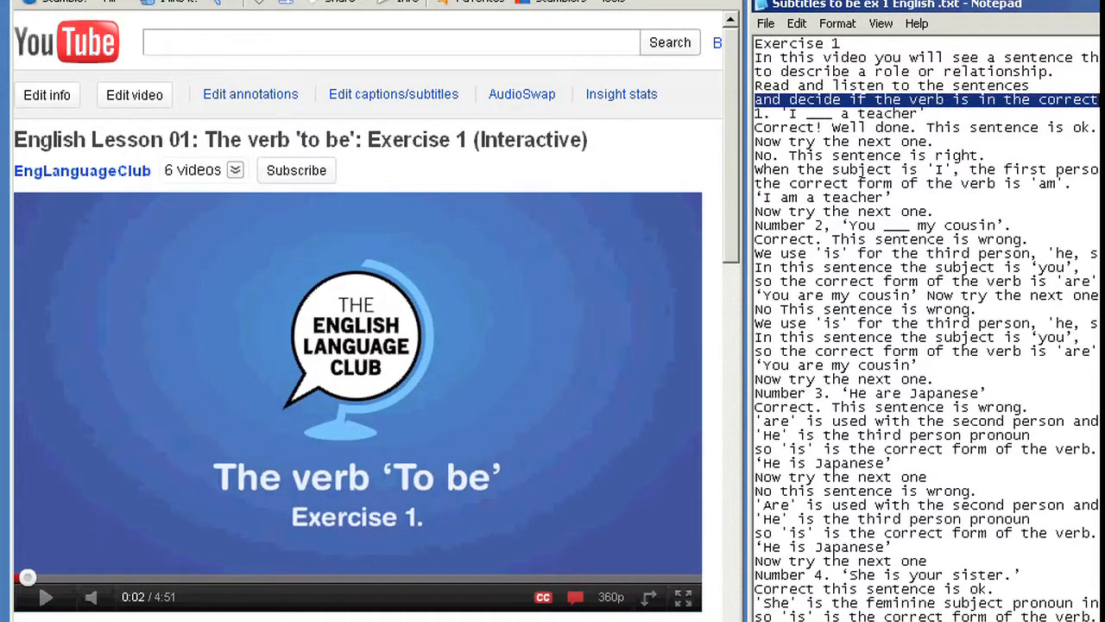
pyautogui.click(765, 128)
pyautogui.moveTo(757, 114); pyautogui.dragTo(937, 605)
pyautogui.click(937, 604)
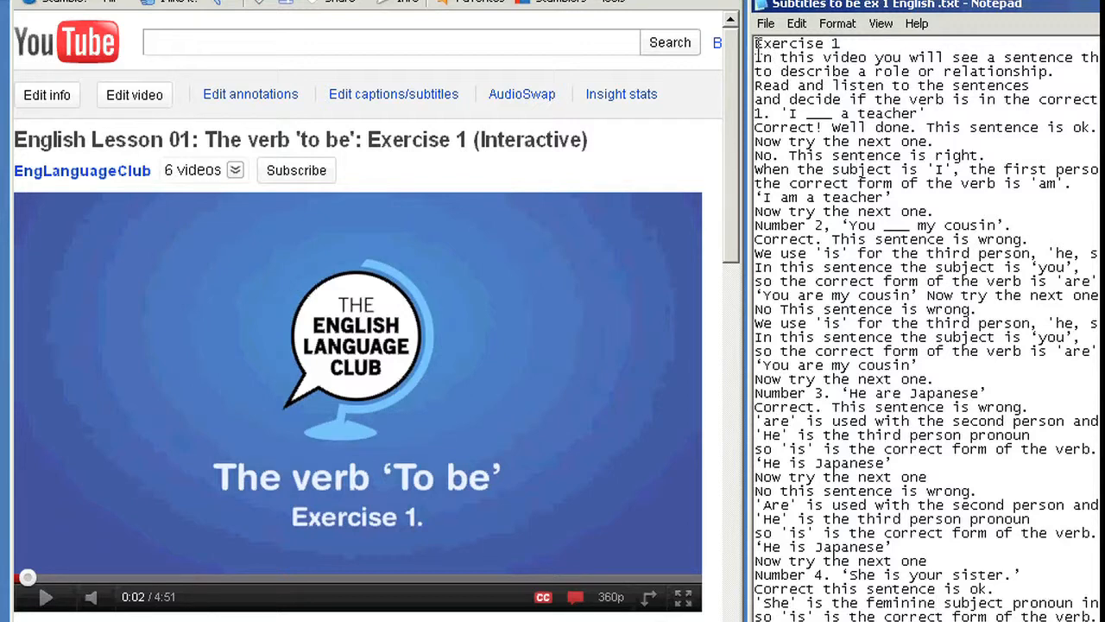
# Play the Exercise 1 video, compare its intro with the heading and first sentence of the transcript, and pause it
pyautogui.click(45, 596)
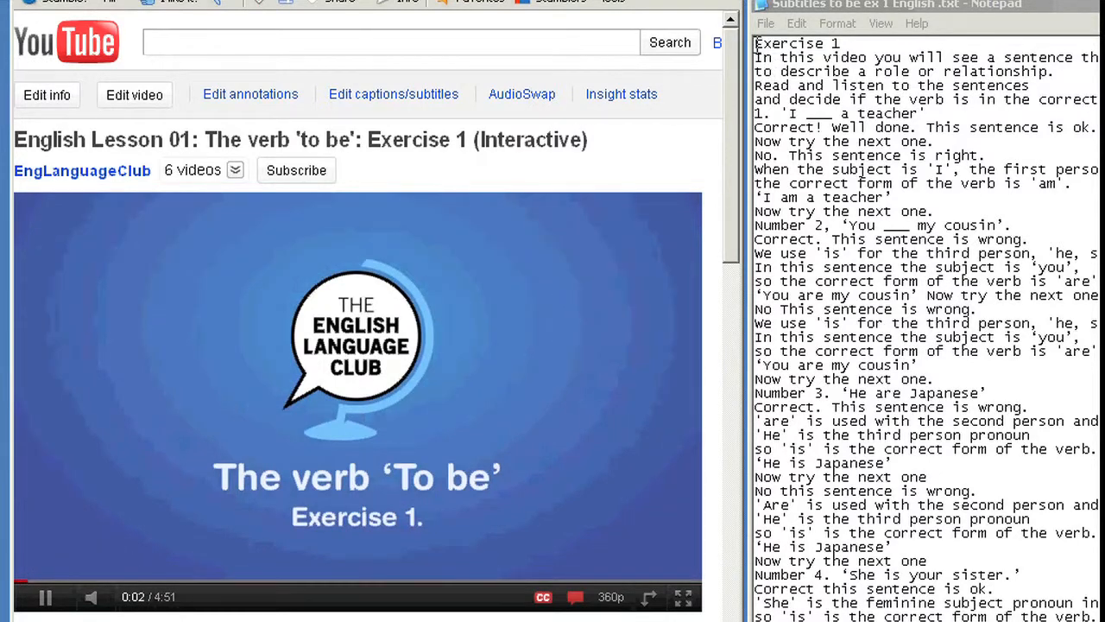
pyautogui.moveTo(757, 44); pyautogui.dragTo(840, 41)
pyautogui.moveTo(756, 58); pyautogui.dragTo(1048, 71)
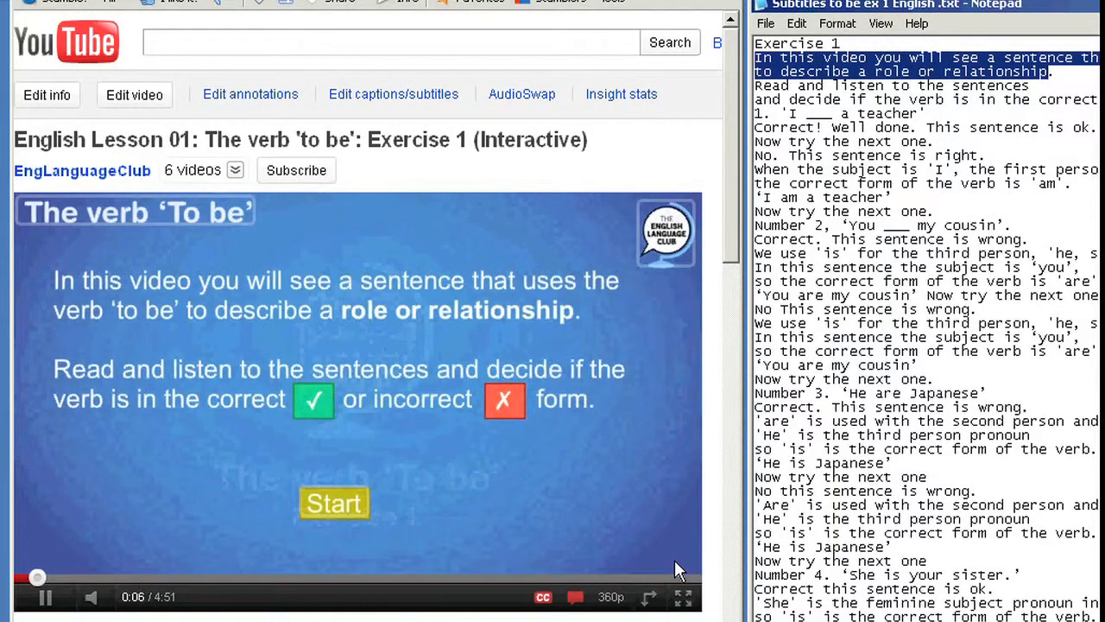
pyautogui.click(44, 599)
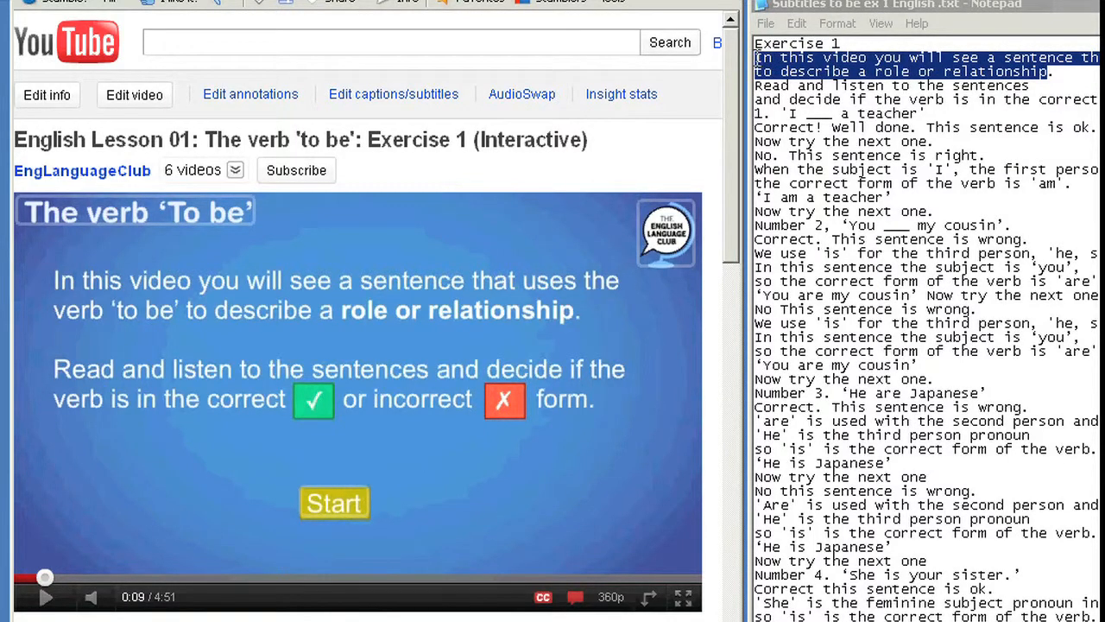
# Look through the transcript again from the intro sentence down to the later exercise lines
pyautogui.moveTo(756, 57); pyautogui.dragTo(950, 620)
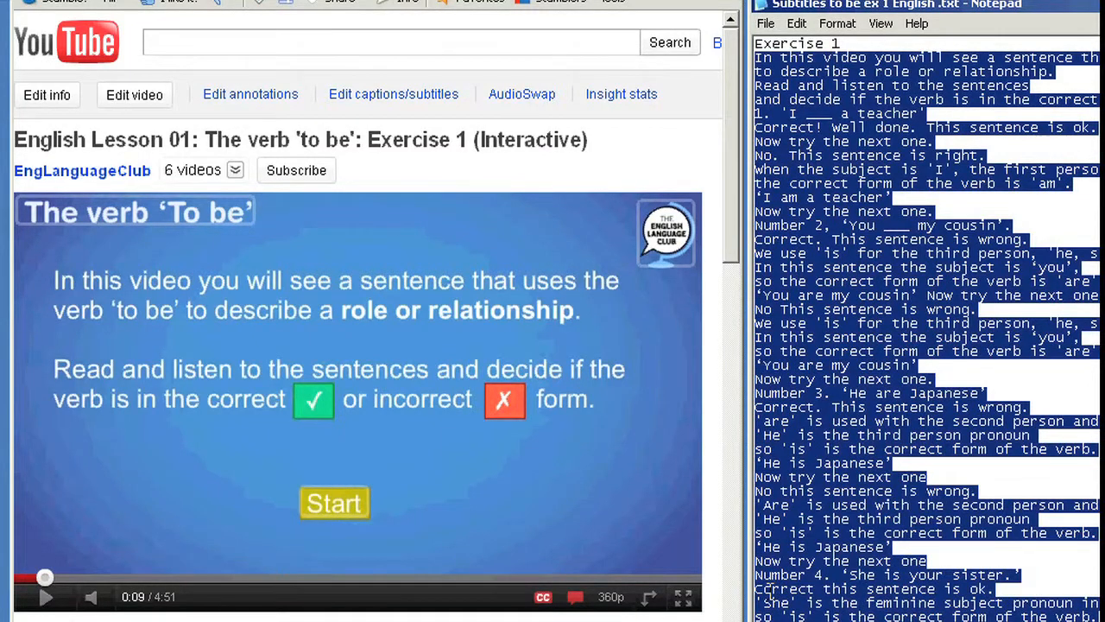
pyautogui.click(771, 58)
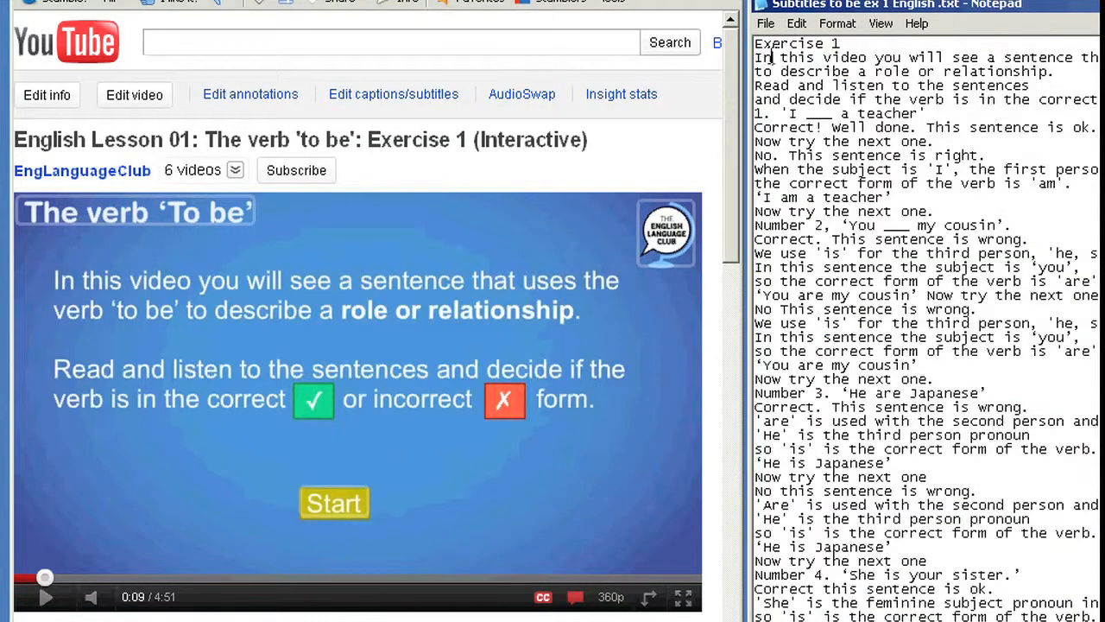
pyautogui.moveTo(758, 45); pyautogui.dragTo(943, 519)
pyautogui.scroll(-4, 913, 420)
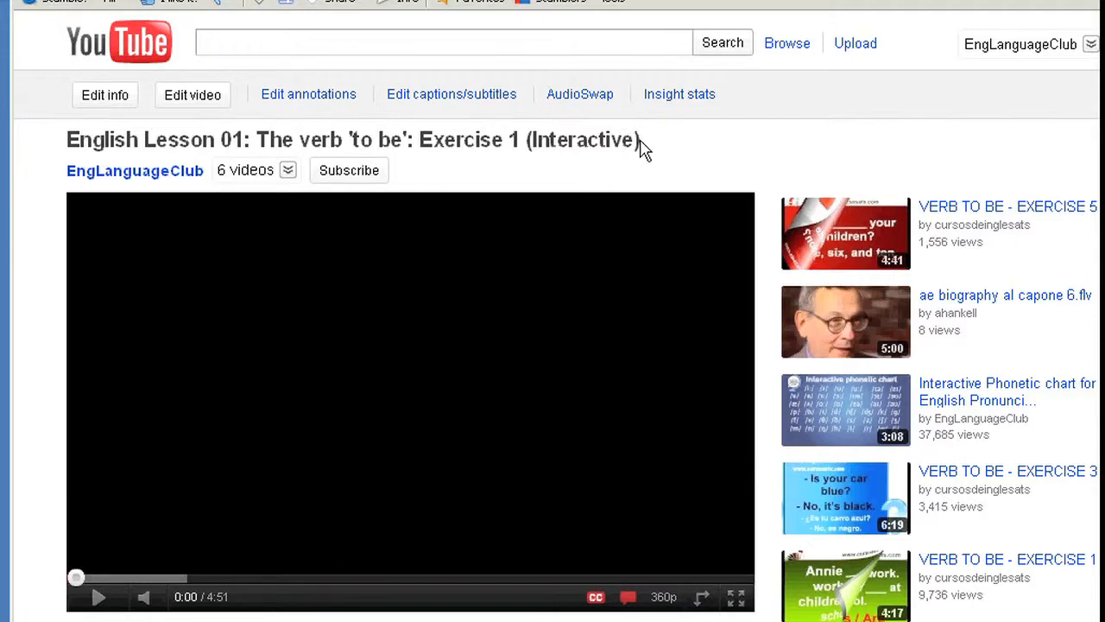
# Go to the account's uploaded videos and show the additional actions for "English Lesson 01: The verb 'to be': Exercise 1 (Interactive)"
pyautogui.click(1061, 47)
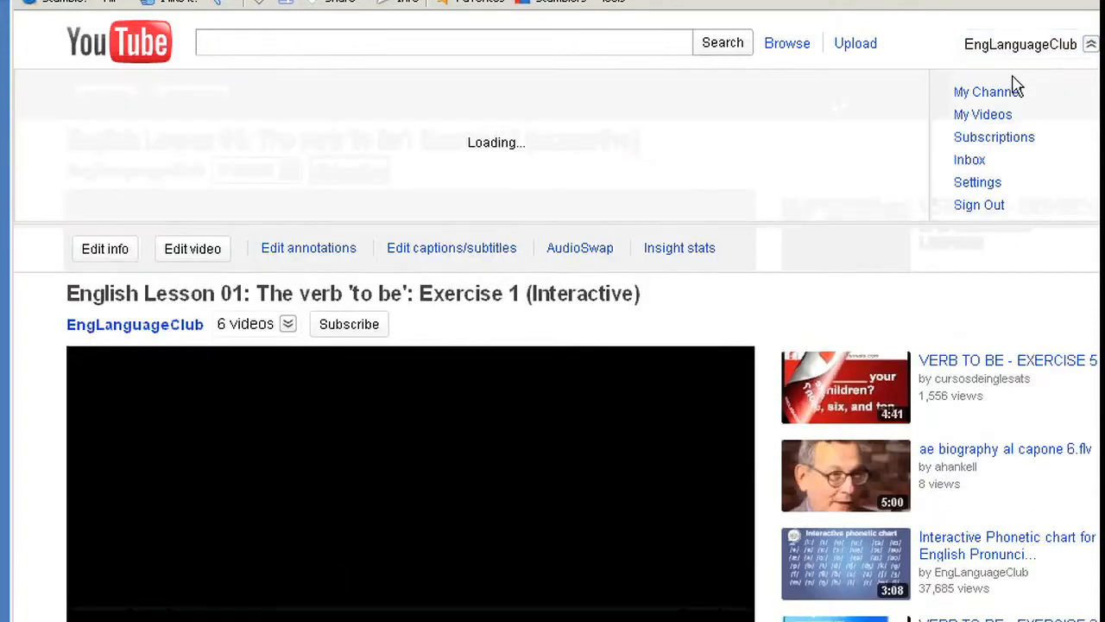
pyautogui.click(983, 119)
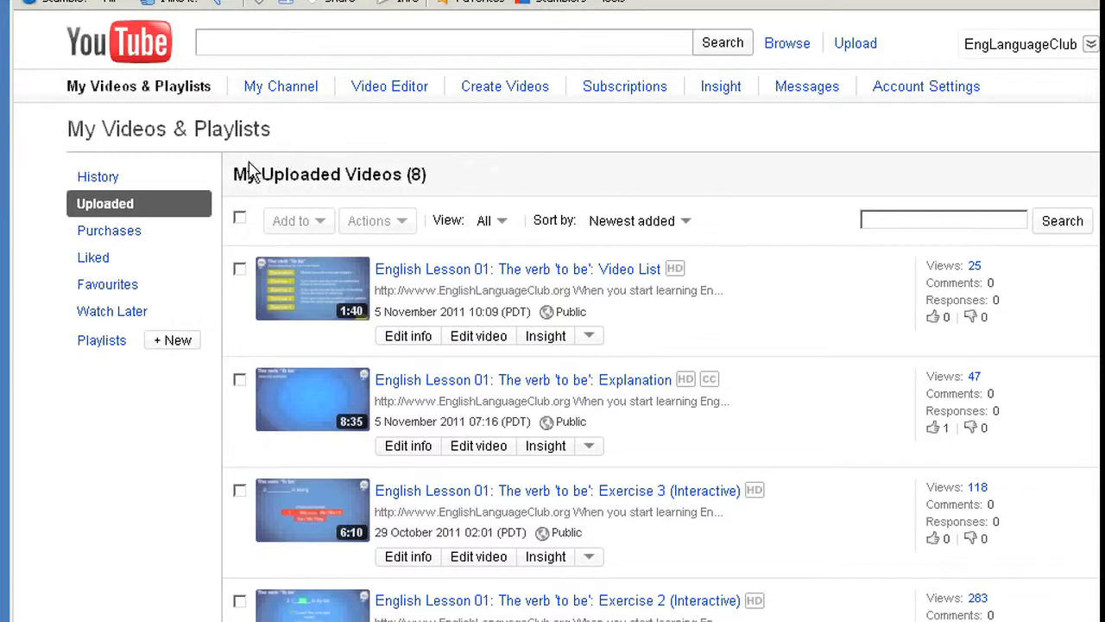
pyautogui.scroll(-3, 522, 179)
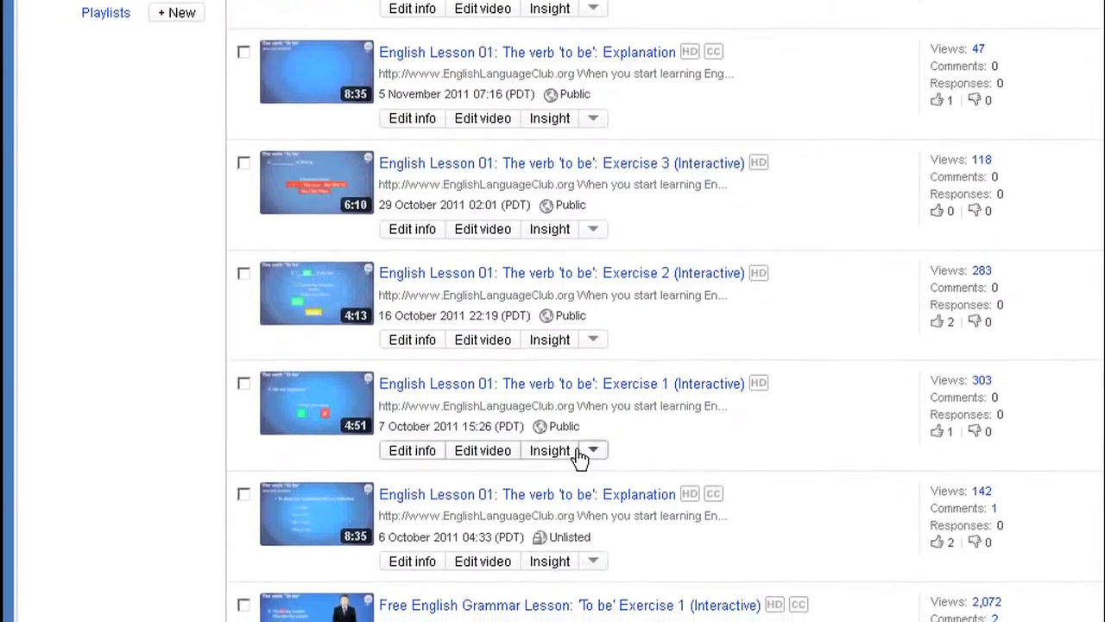
pyautogui.click(594, 447)
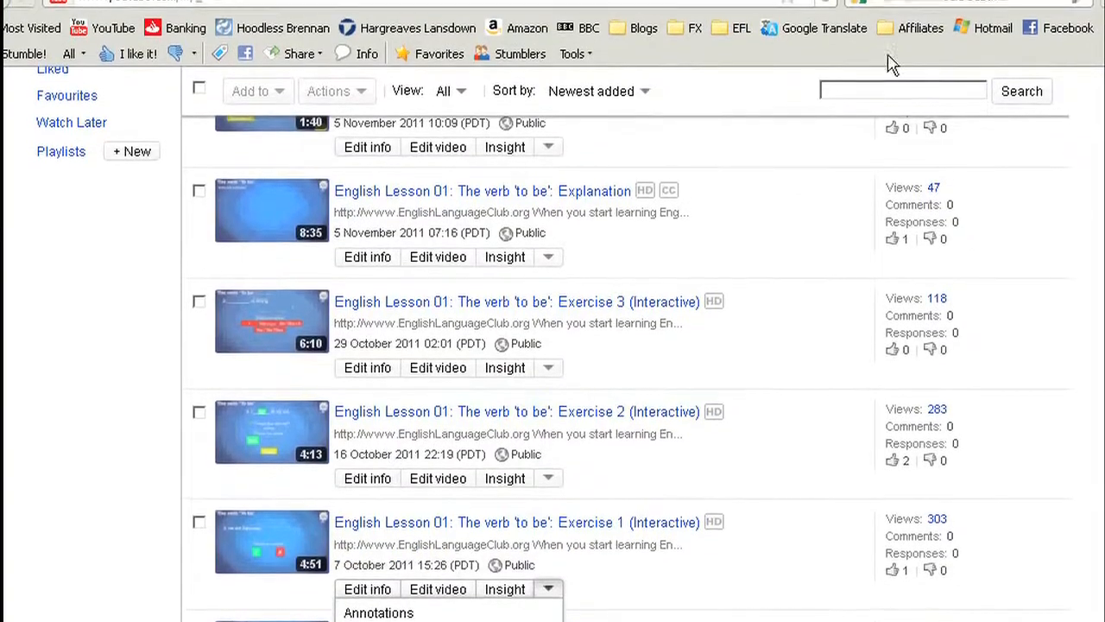
# Search Google for "DivXLand Media Subtitler" and open its page on divxland.org
pyautogui.click(891, 7)
pyautogui.click(868, 9)
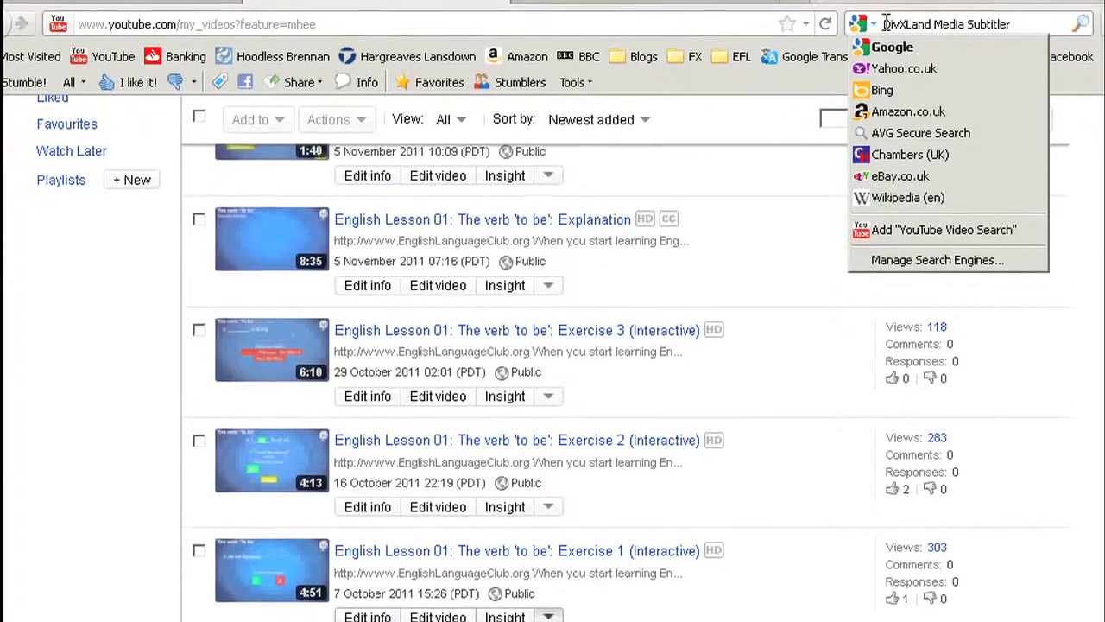
pyautogui.click(1002, 37)
pyautogui.click(1032, 37)
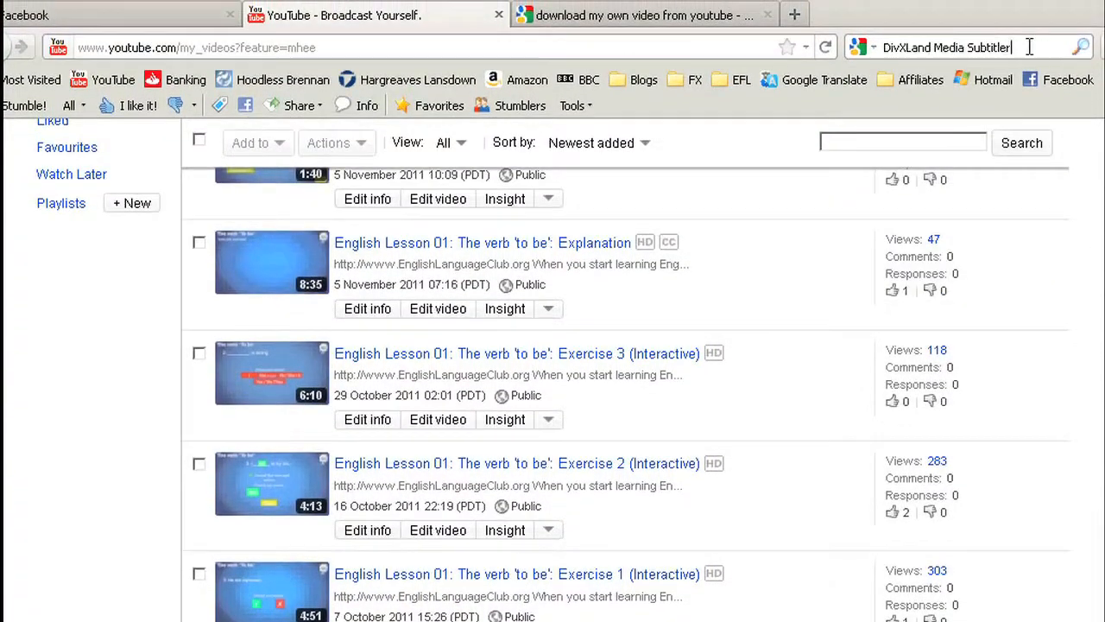
pyautogui.click(1081, 47)
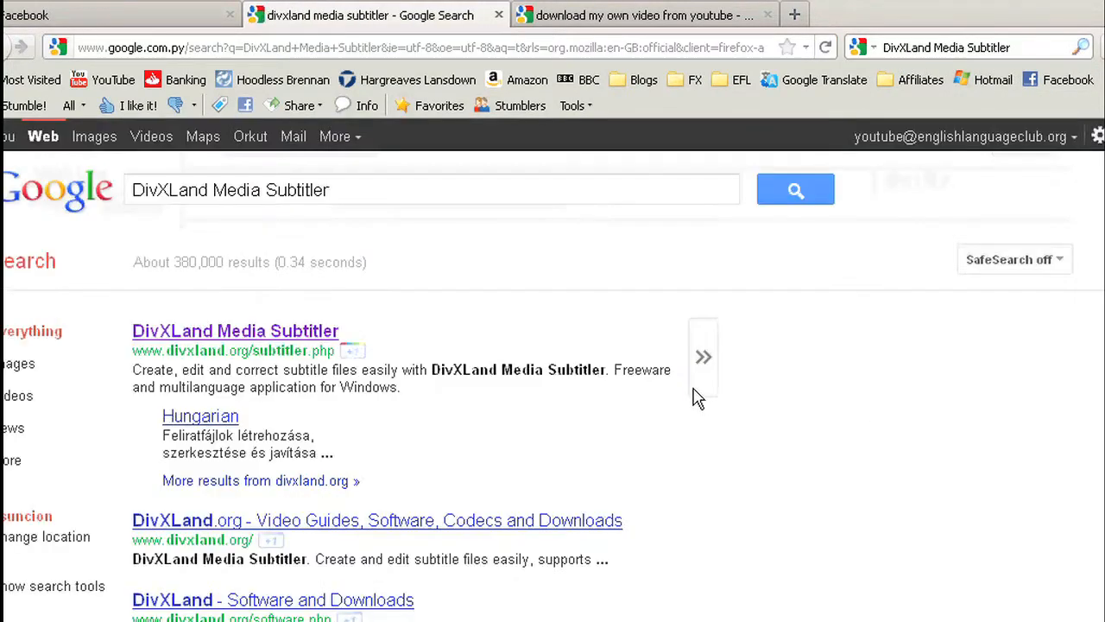
pyautogui.click(216, 333)
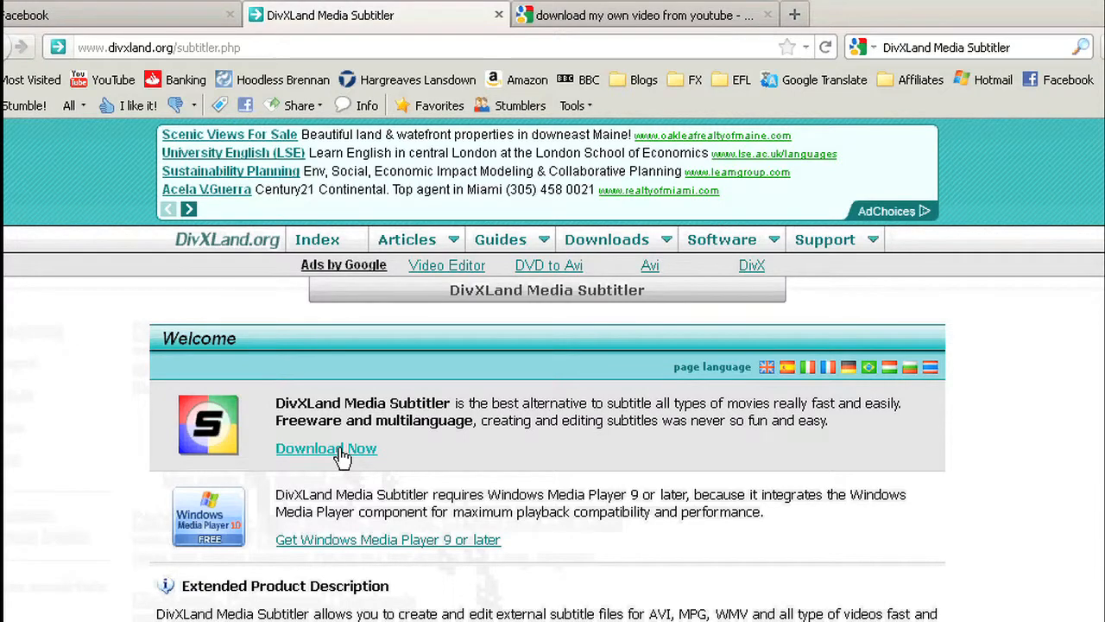
# Leave the browser and launch DivXLand Media Subtitler
pyautogui.hotkey('alt', 'Tab')
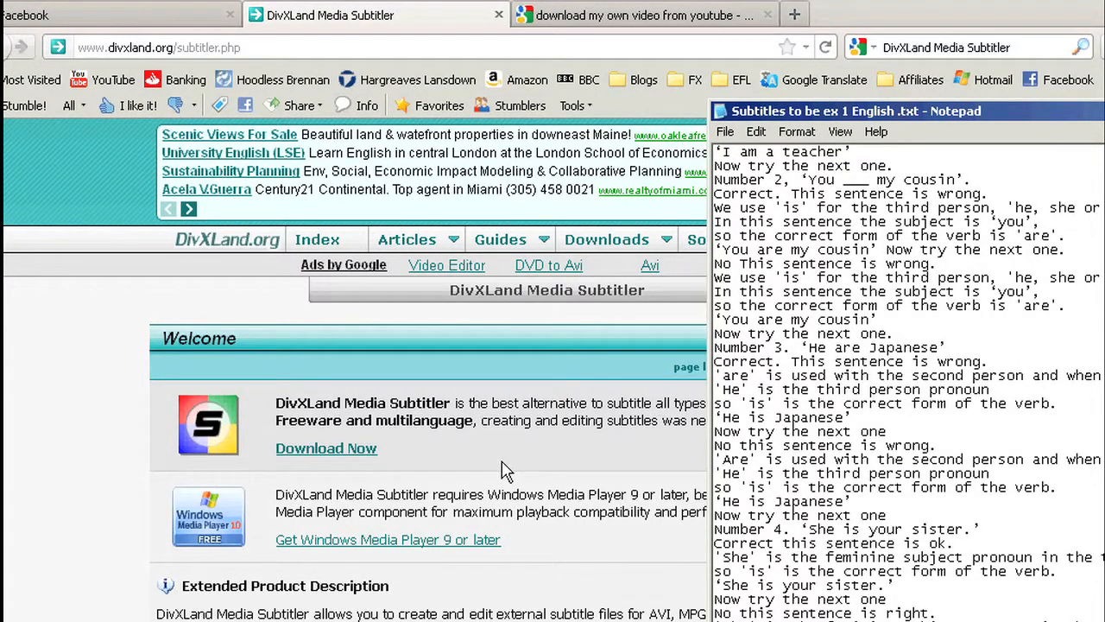
pyautogui.click(417, 454)
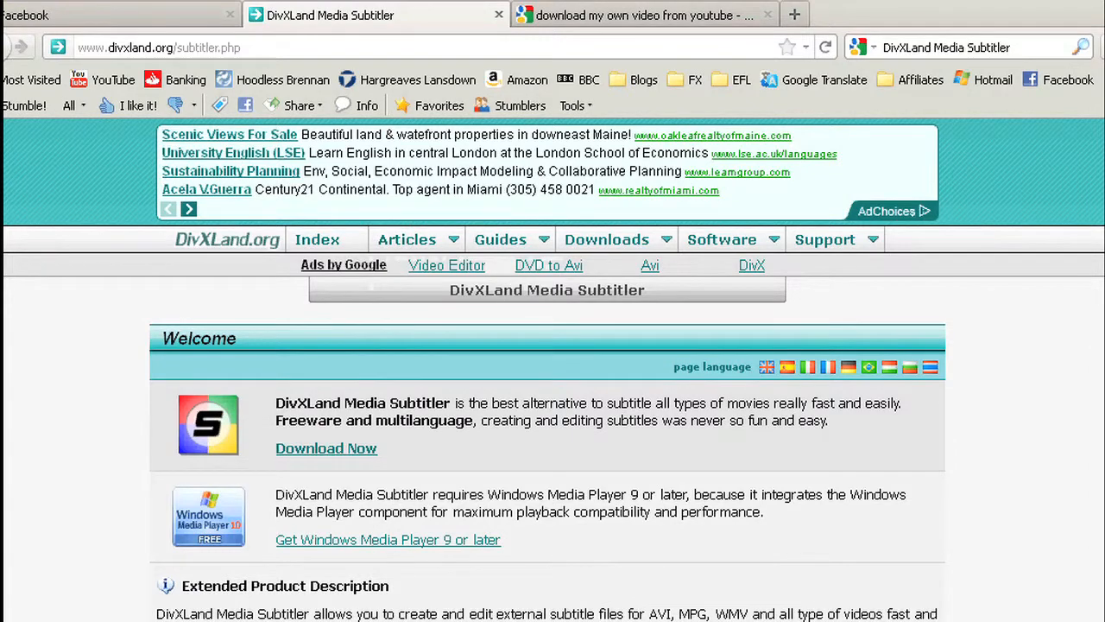
pyautogui.hotkey('alt', 'Tab')
pyautogui.doubleClick(523, 316)
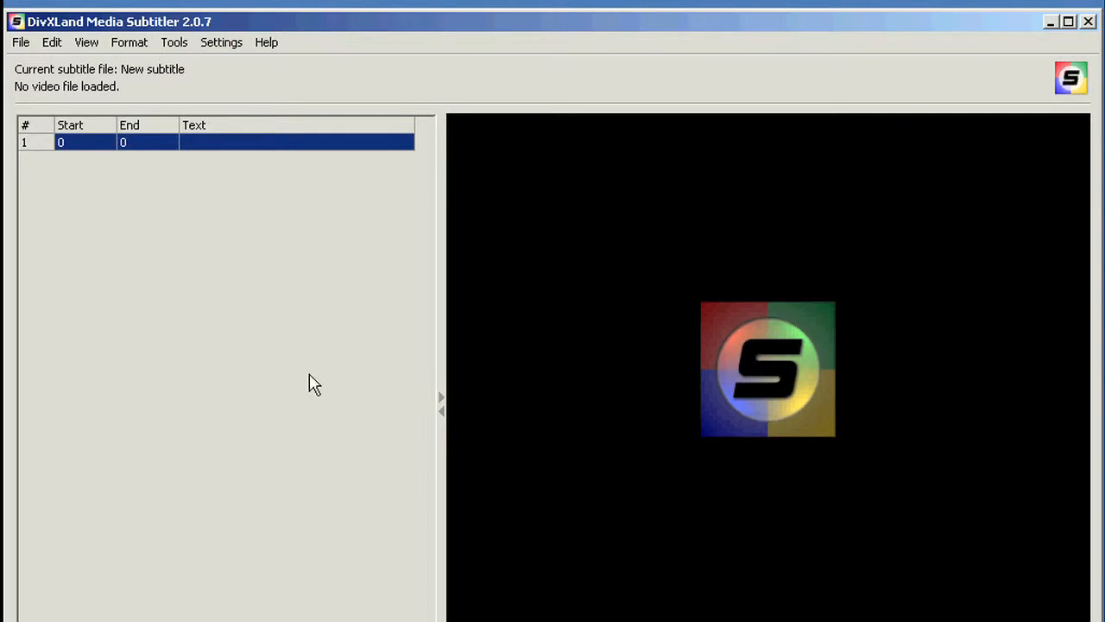
# Load the transcript "Subtitles to be ex 1 English .txt" from the subtitles folder as the subtitle text
pyautogui.click(20, 45)
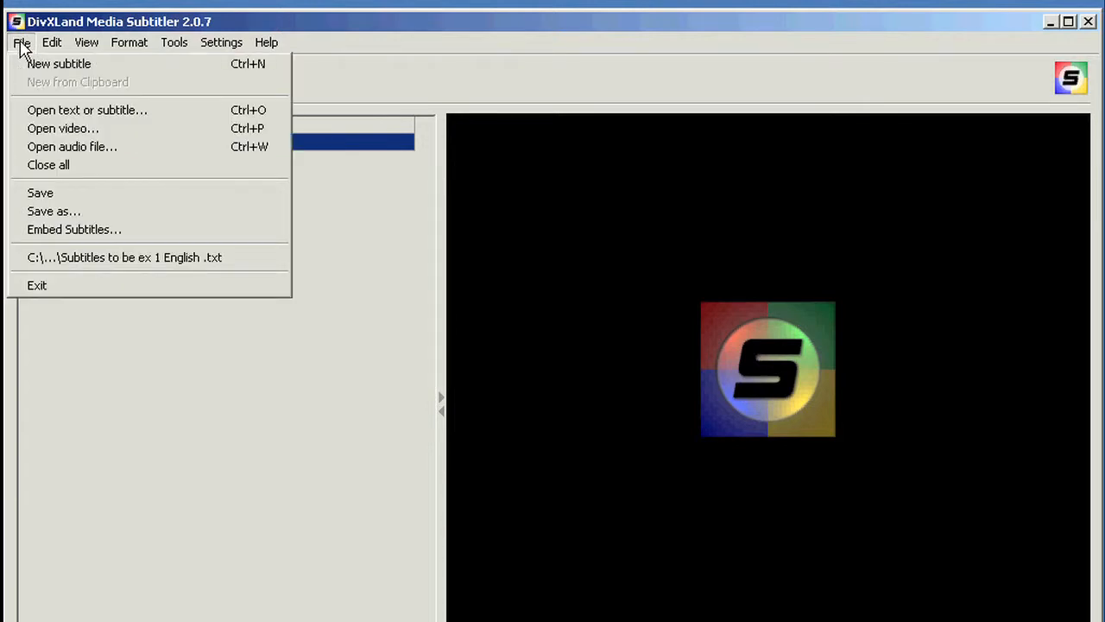
pyautogui.click(49, 112)
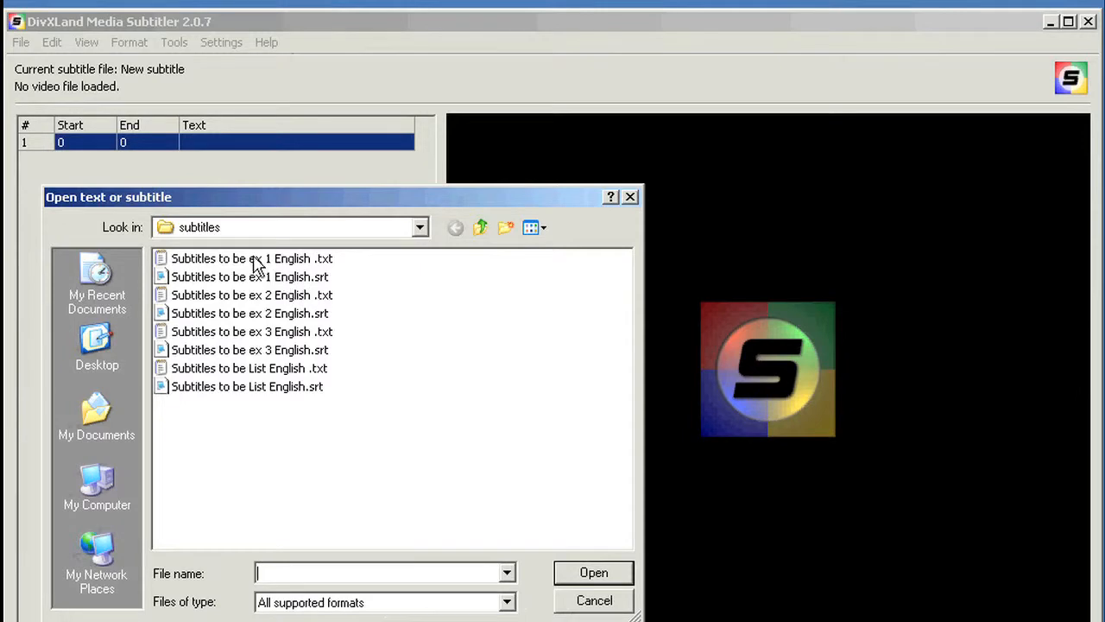
pyautogui.click(235, 261)
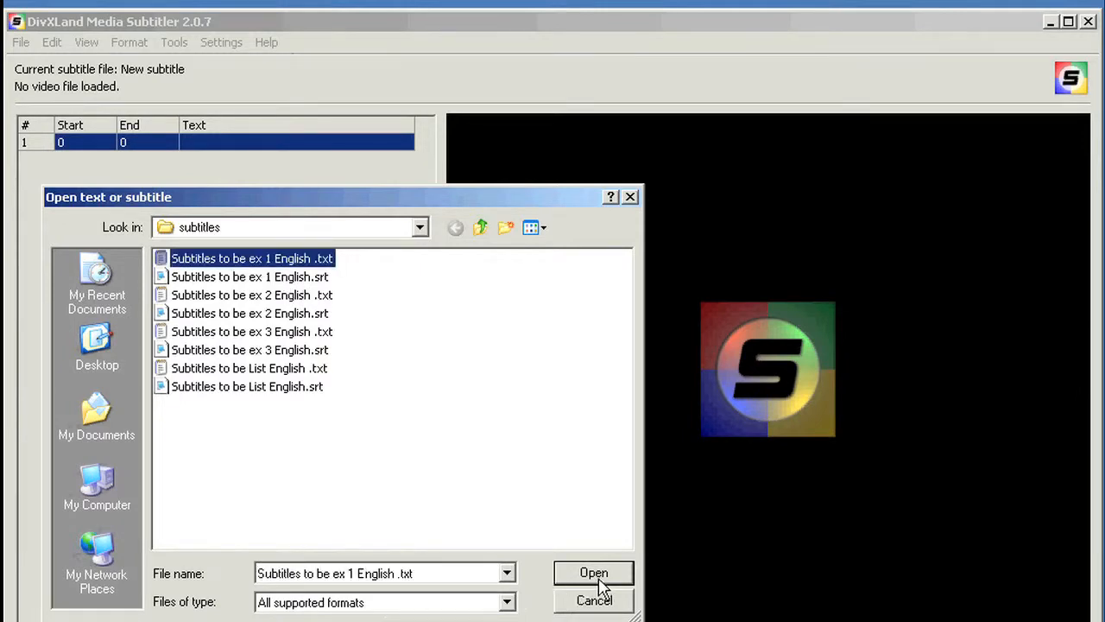
pyautogui.click(596, 577)
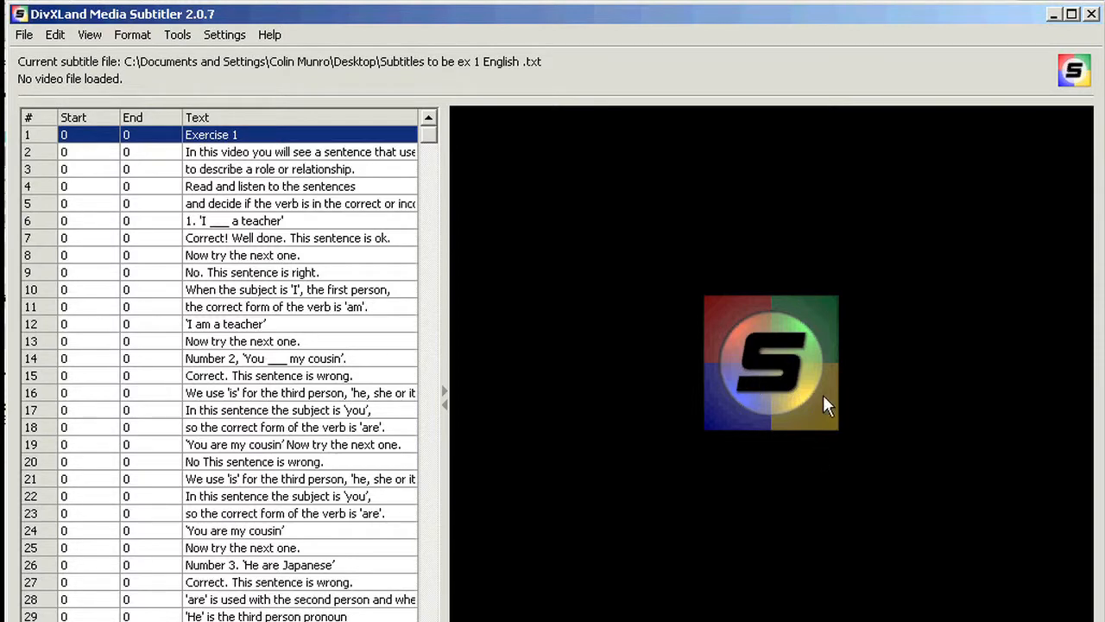
# Load the Exercise 1 (Interactive) video file from the subtitles folder, play its opening and pause it
pyautogui.click(24, 34)
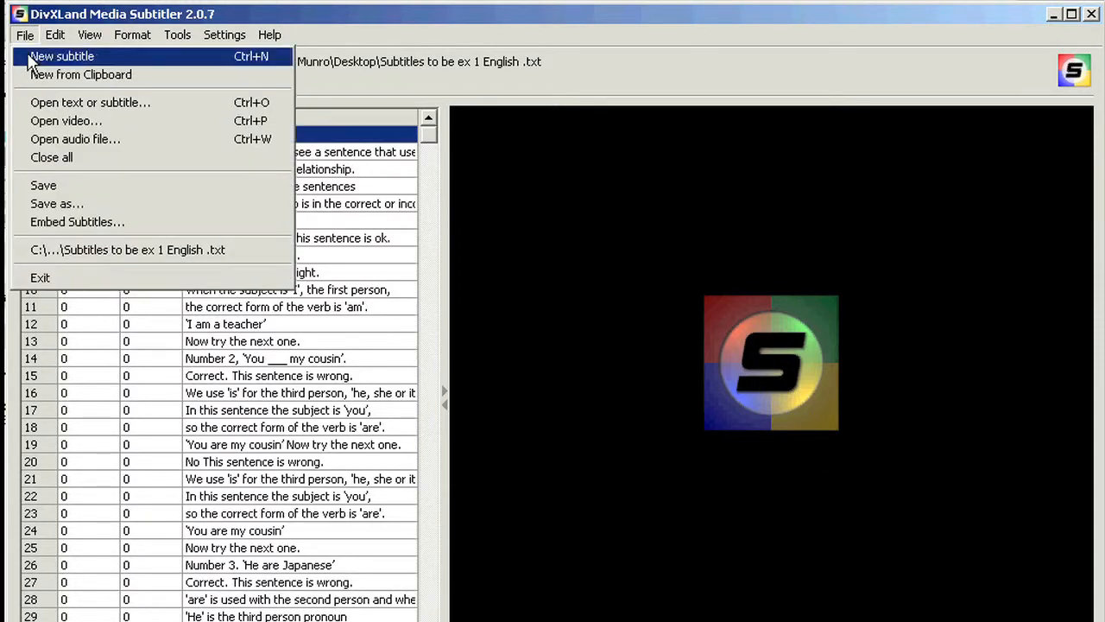
pyautogui.click(43, 126)
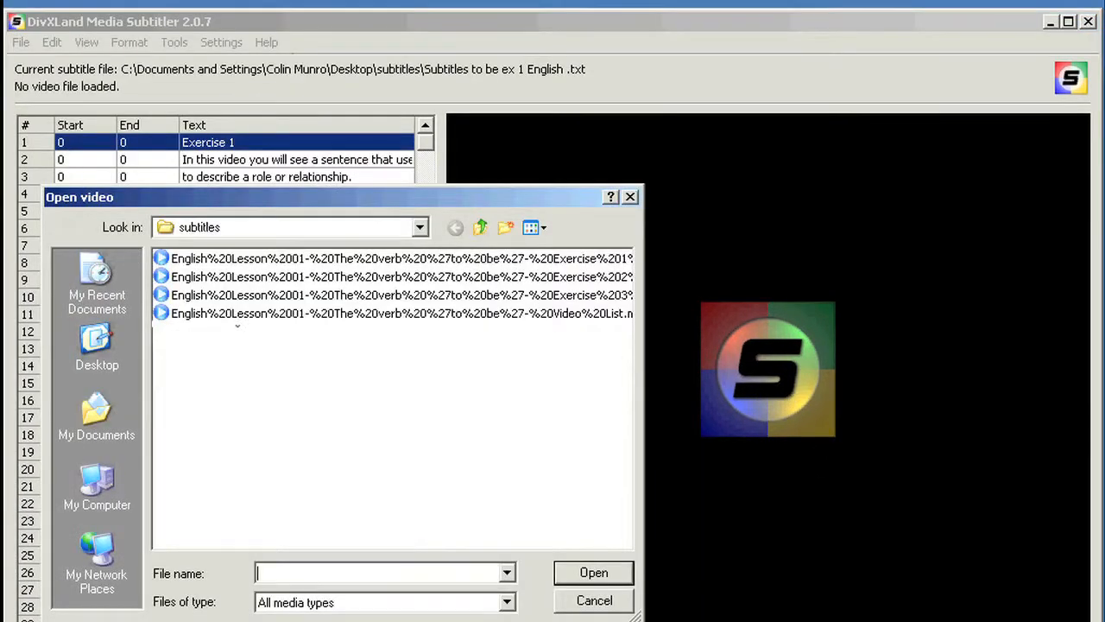
pyautogui.click(531, 266)
pyautogui.click(594, 574)
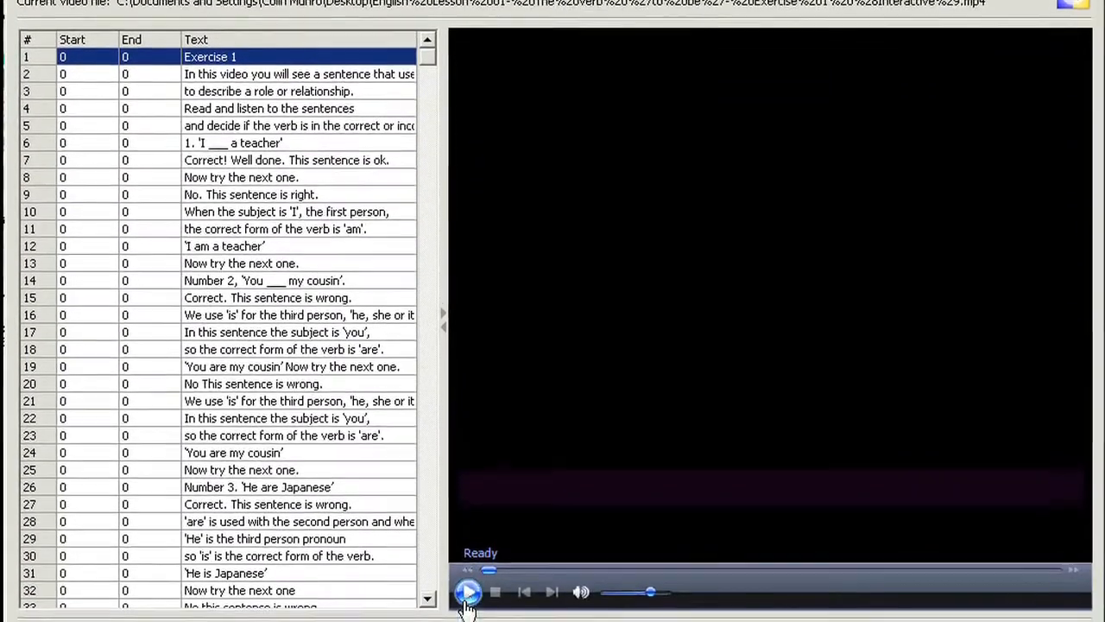
pyautogui.click(468, 596)
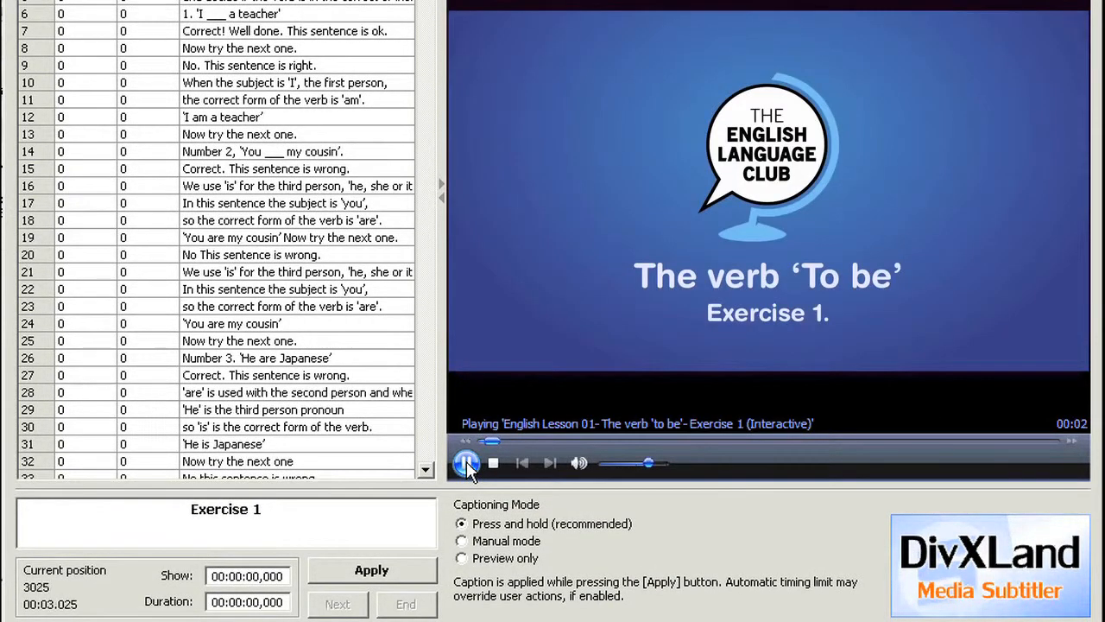
pyautogui.click(467, 464)
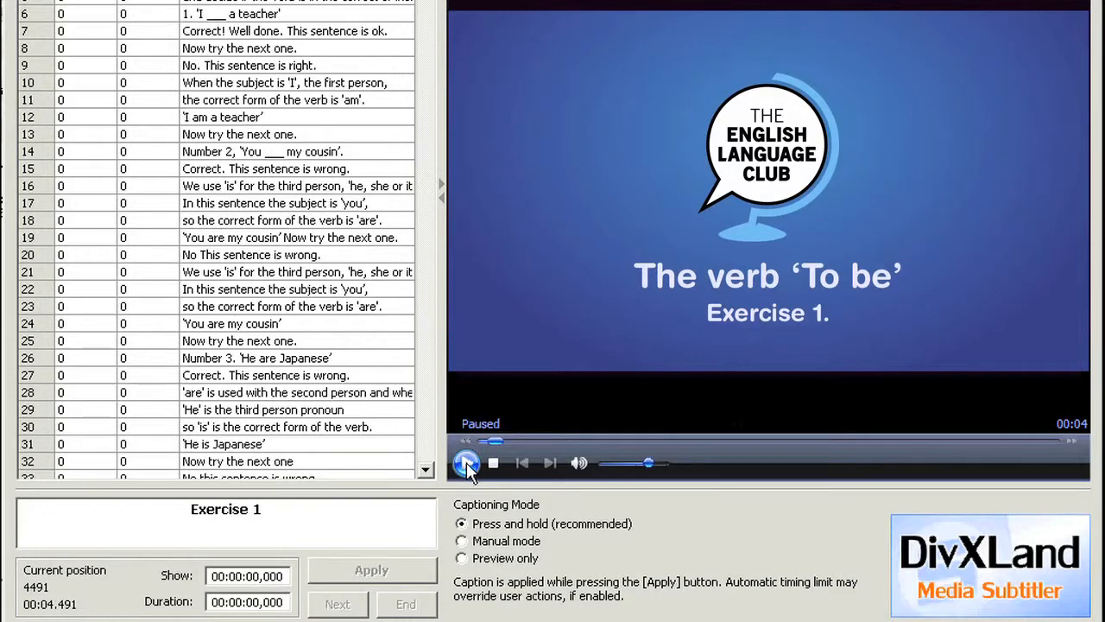
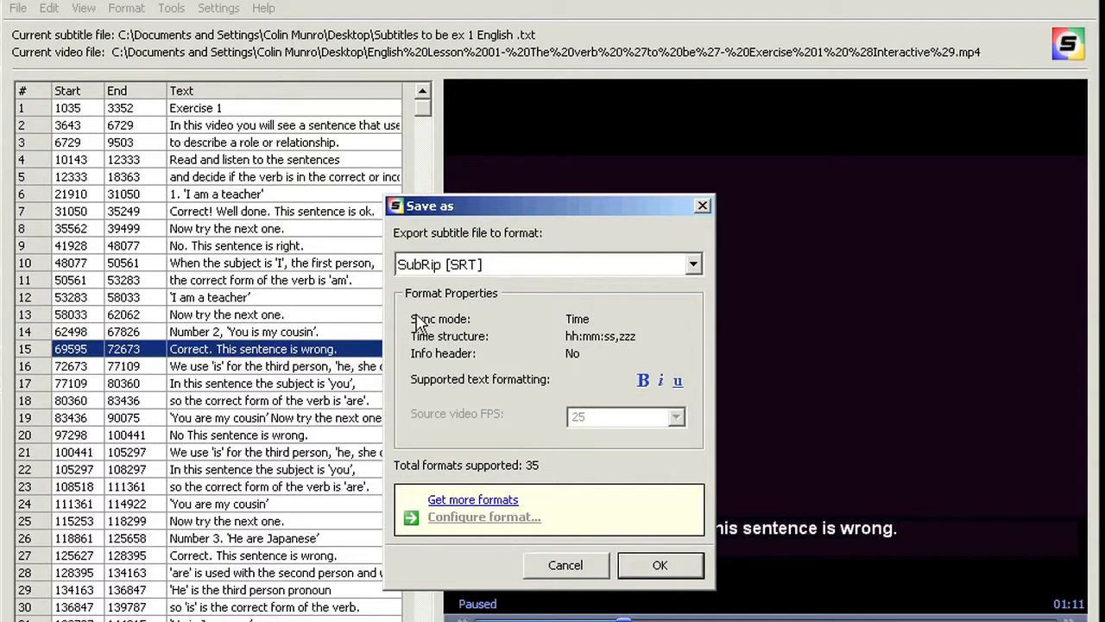
# Export the subtitles in SubRip [SRT] format to the Desktop under the name "Subtitles to be ex 1 English"
pyautogui.click(696, 271)
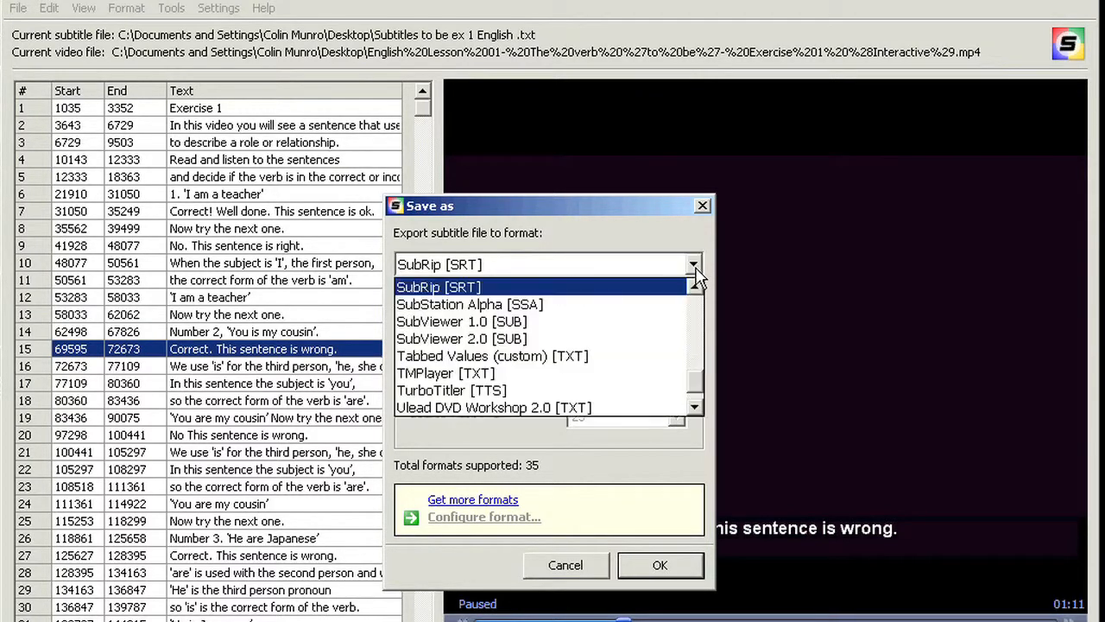
pyautogui.moveTo(692, 390); pyautogui.dragTo(700, 348)
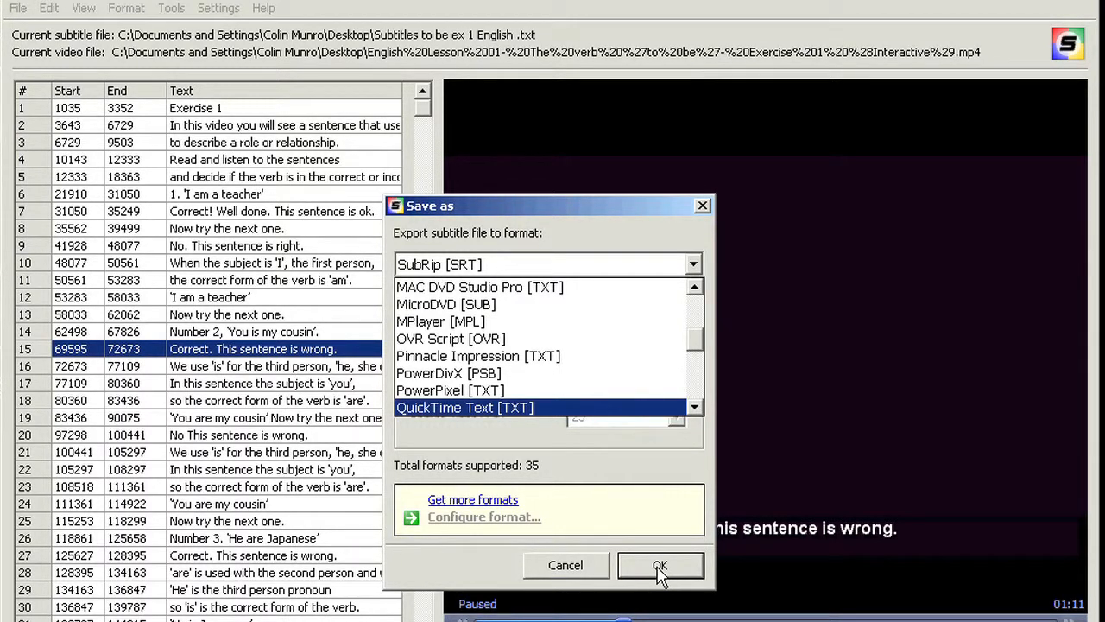
pyautogui.click(447, 266)
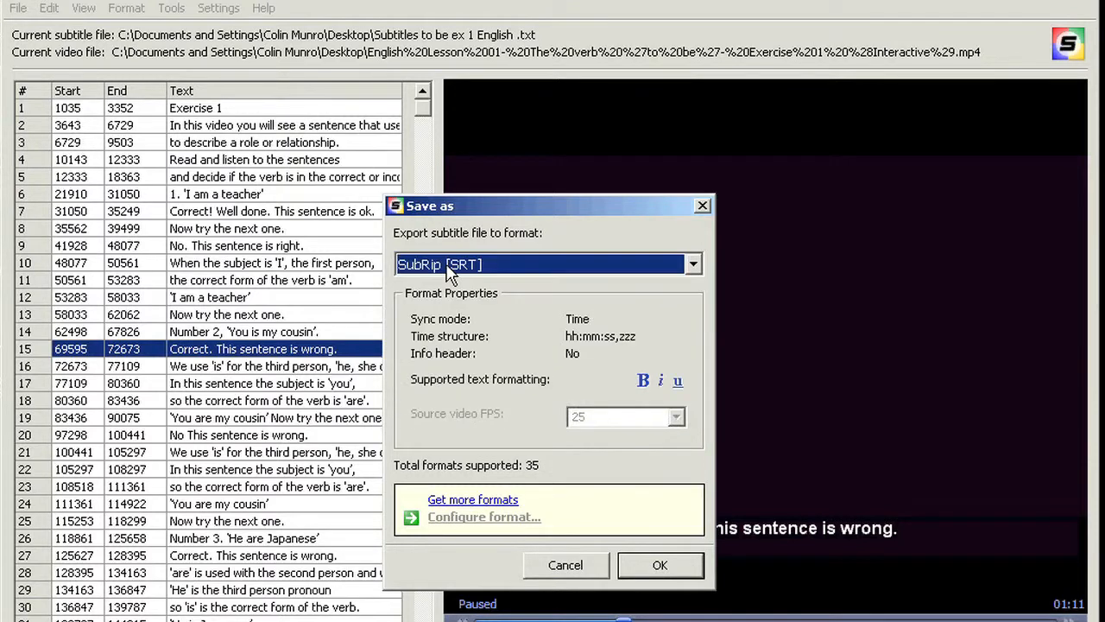
pyautogui.click(665, 566)
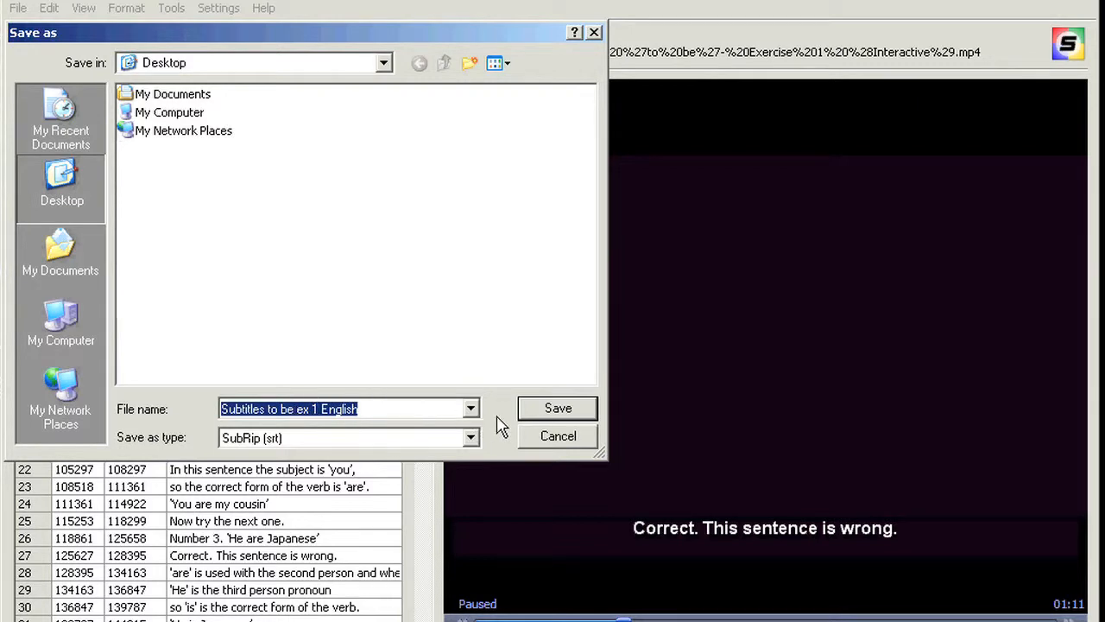
pyautogui.click(376, 408)
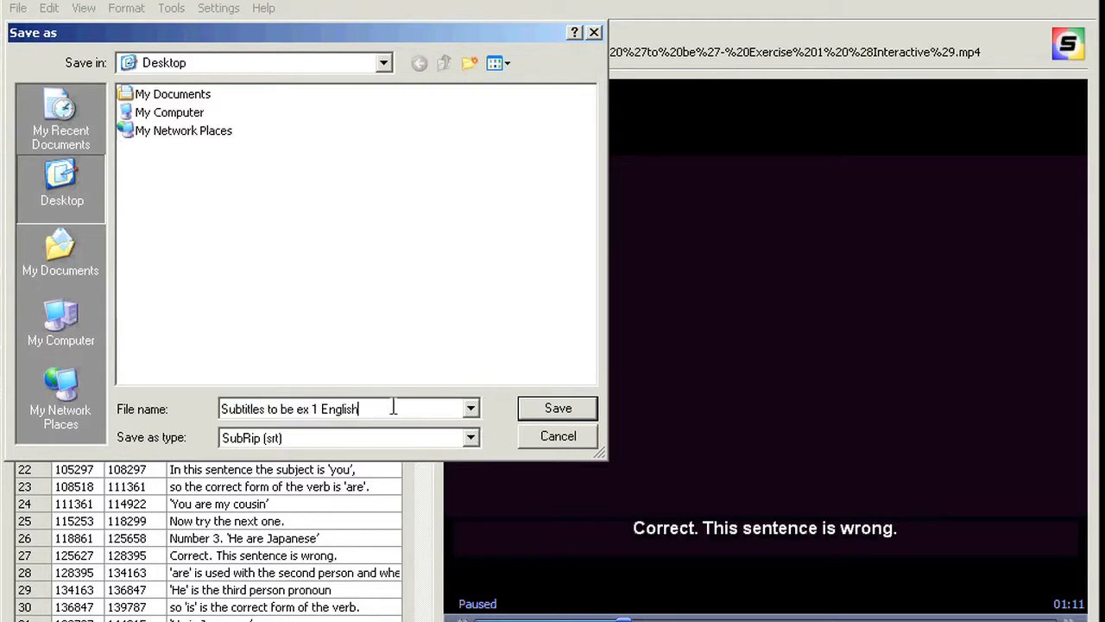
pyautogui.click(531, 408)
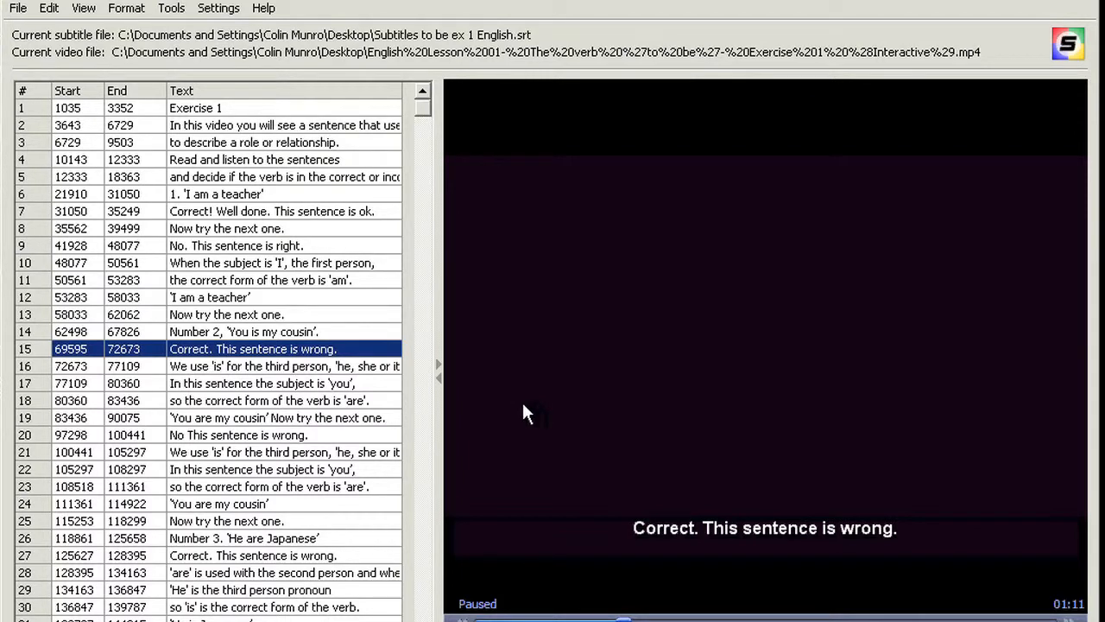
# Switch to Notepad and examine the numbering, time codes and text lines in "Subtitles to be ex 1 English.srt"
pyautogui.hotkey('alt', 'Tab')
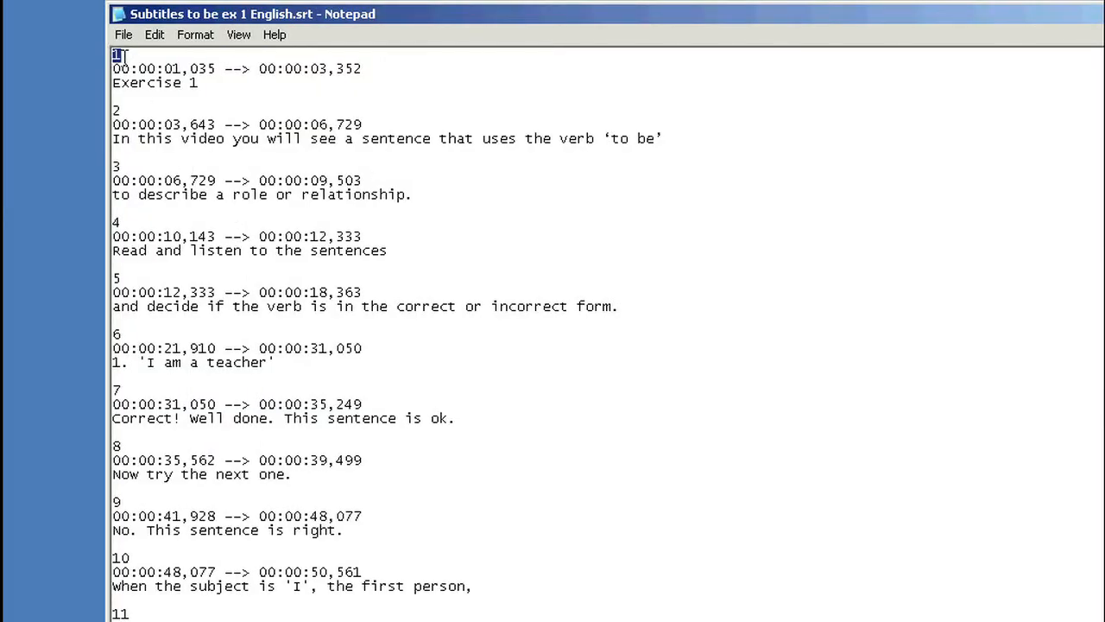
pyautogui.moveTo(123, 57); pyautogui.dragTo(374, 75)
pyautogui.click(375, 75)
pyautogui.moveTo(112, 68); pyautogui.dragTo(115, 93)
pyautogui.click(113, 73)
pyautogui.moveTo(113, 54); pyautogui.dragTo(130, 615)
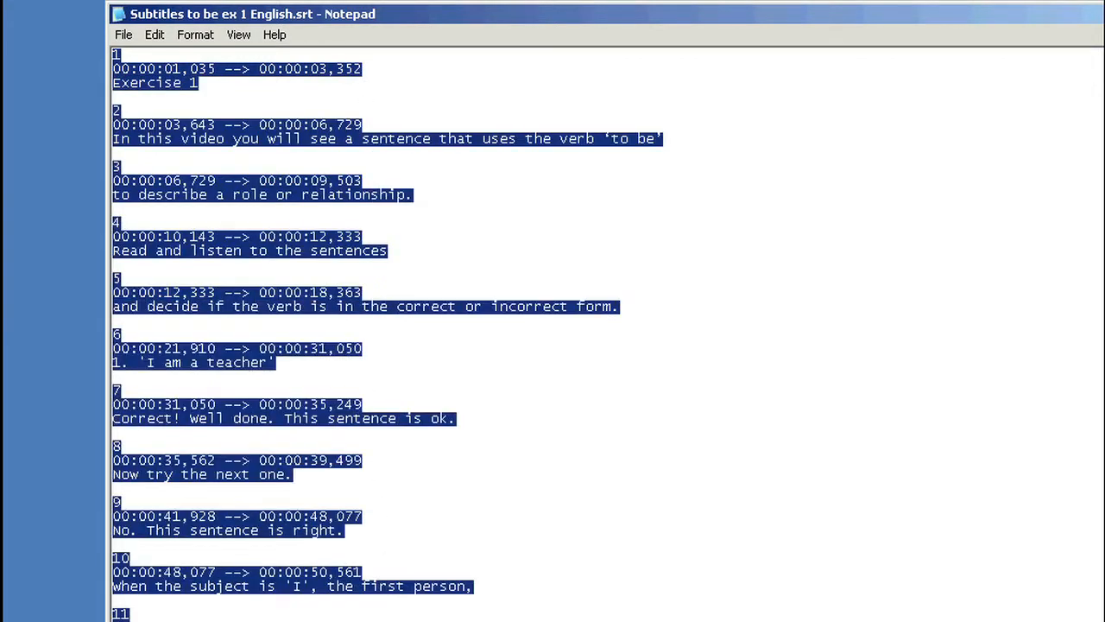
pyautogui.click(180, 269)
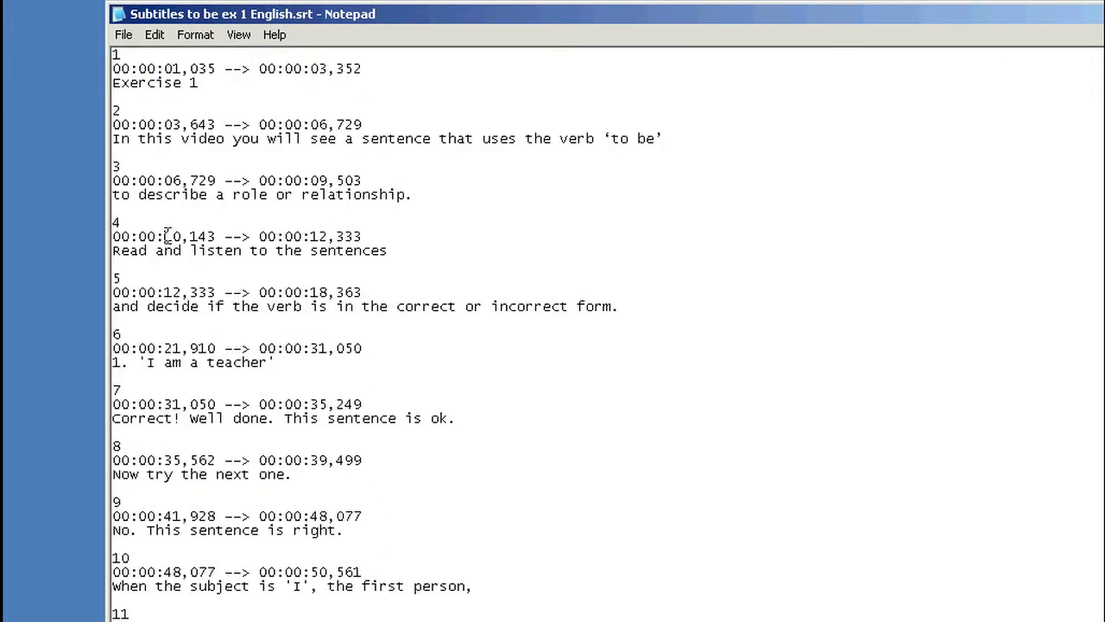
pyautogui.moveTo(113, 67); pyautogui.dragTo(386, 65)
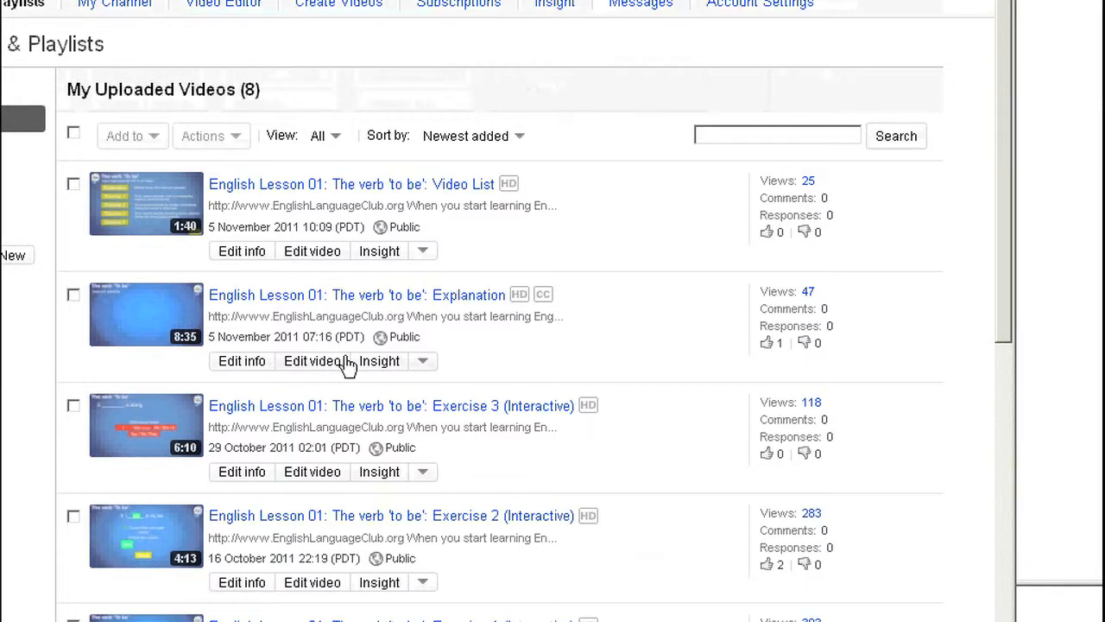
# Open the captions and subtitles page of the uploaded YouTube video "English Lesson 01: The verb 'to be': Exercise 1 (Interactive)"
pyautogui.scroll(-3, 346, 365)
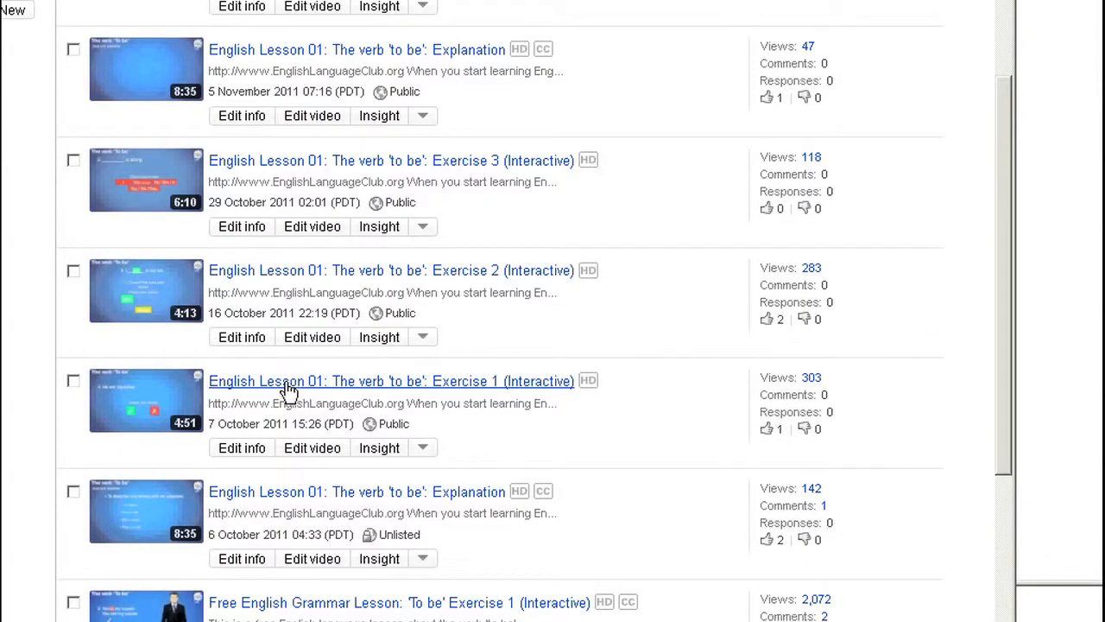
pyautogui.click(244, 452)
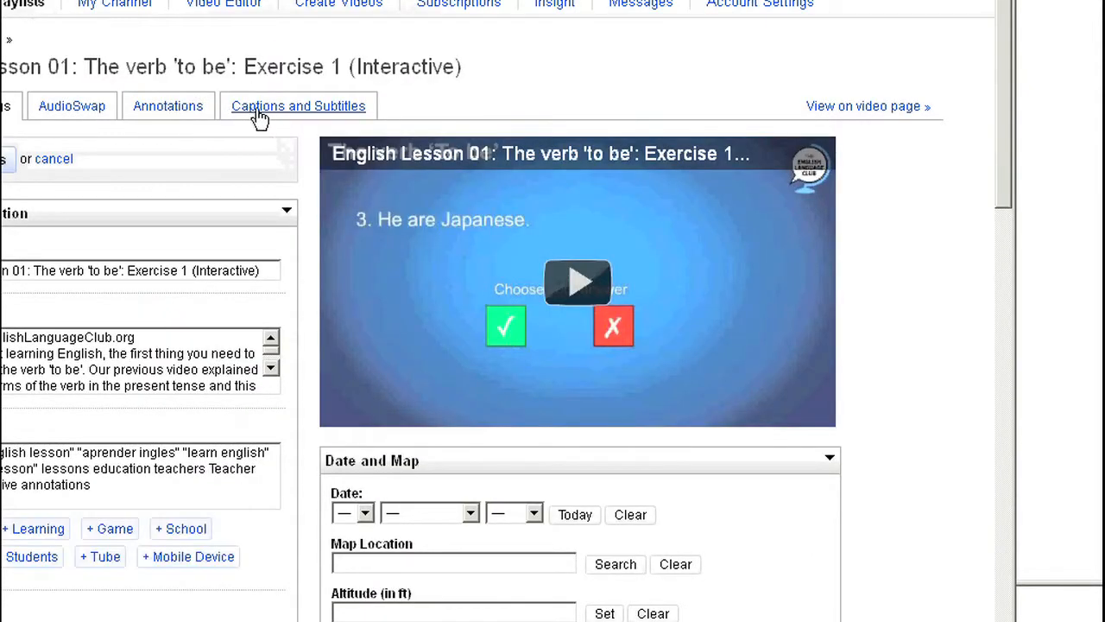
pyautogui.click(290, 111)
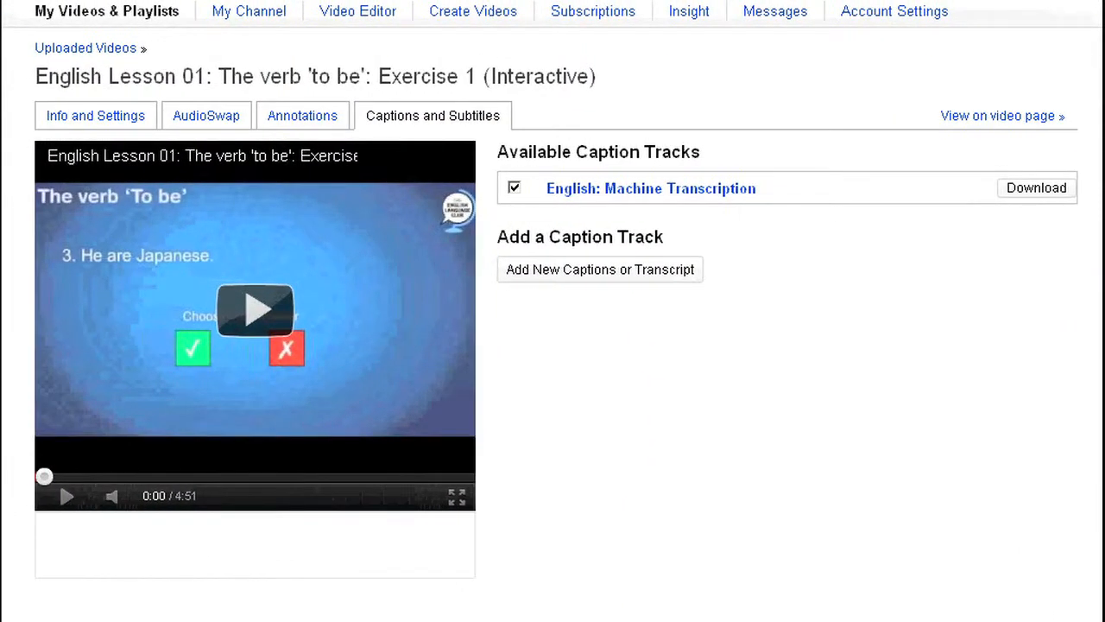
# Upload the exported subtitle file as a new caption file with time codes, with the language set to English
pyautogui.click(555, 271)
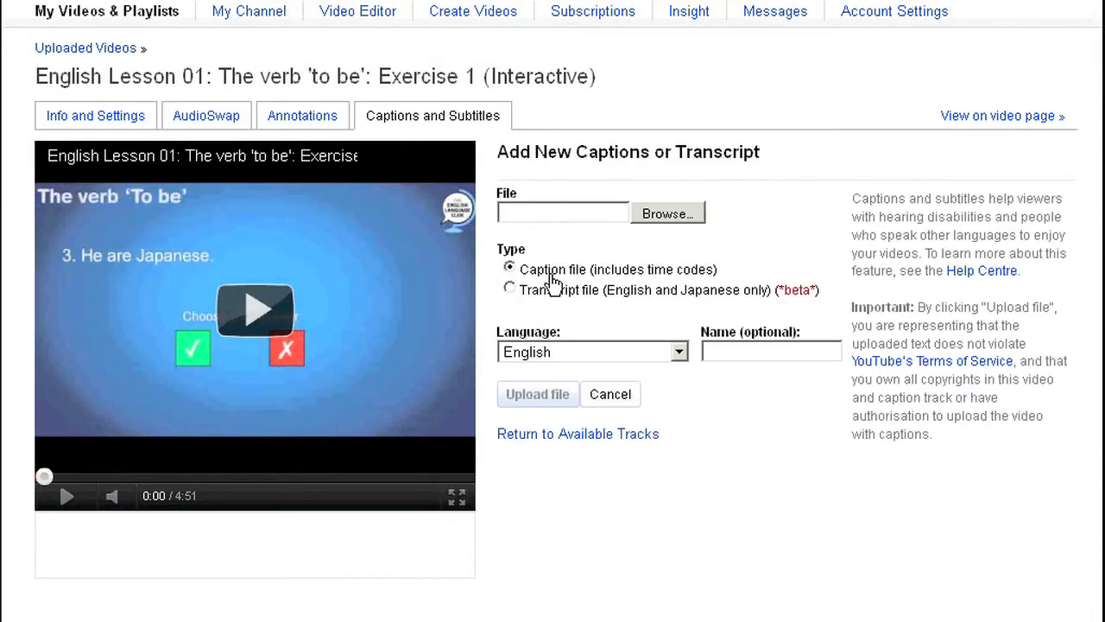
pyautogui.click(665, 216)
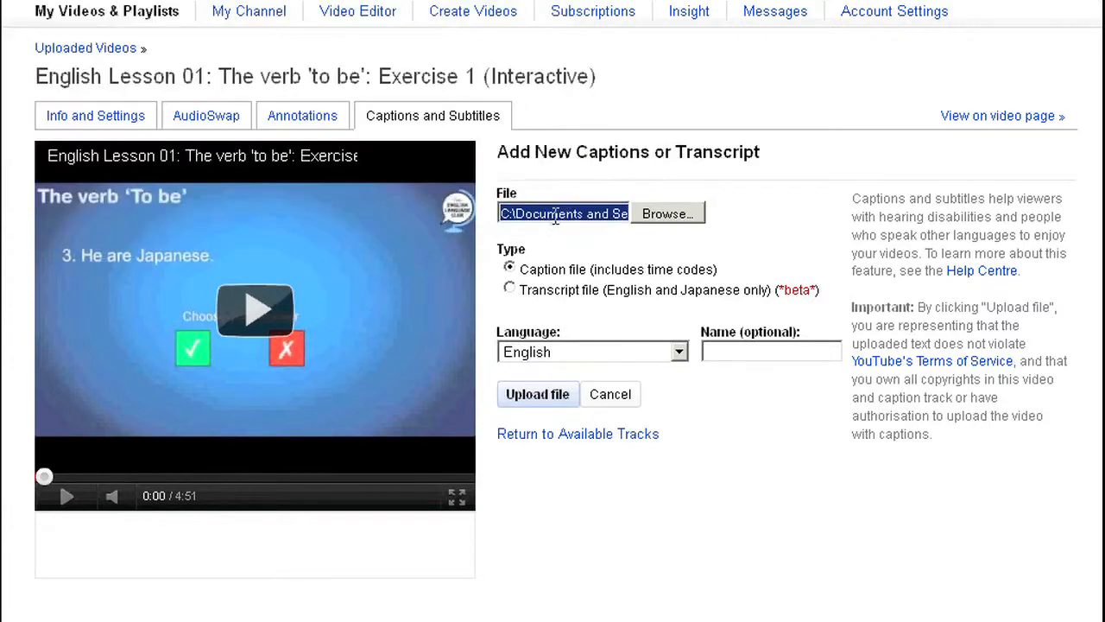
pyautogui.click(588, 209)
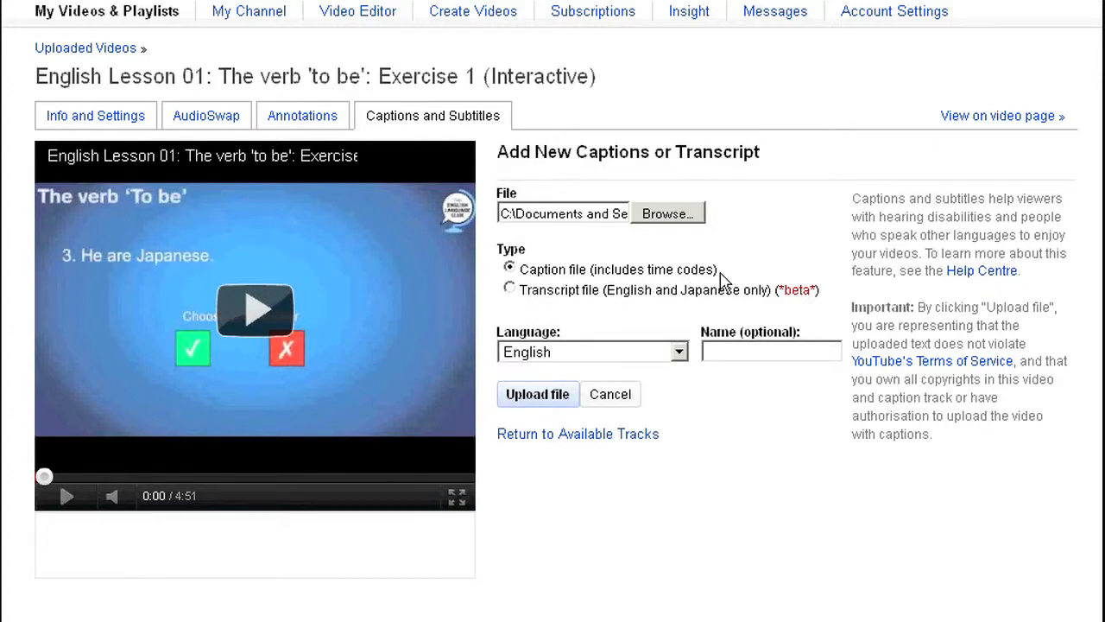
pyautogui.click(639, 352)
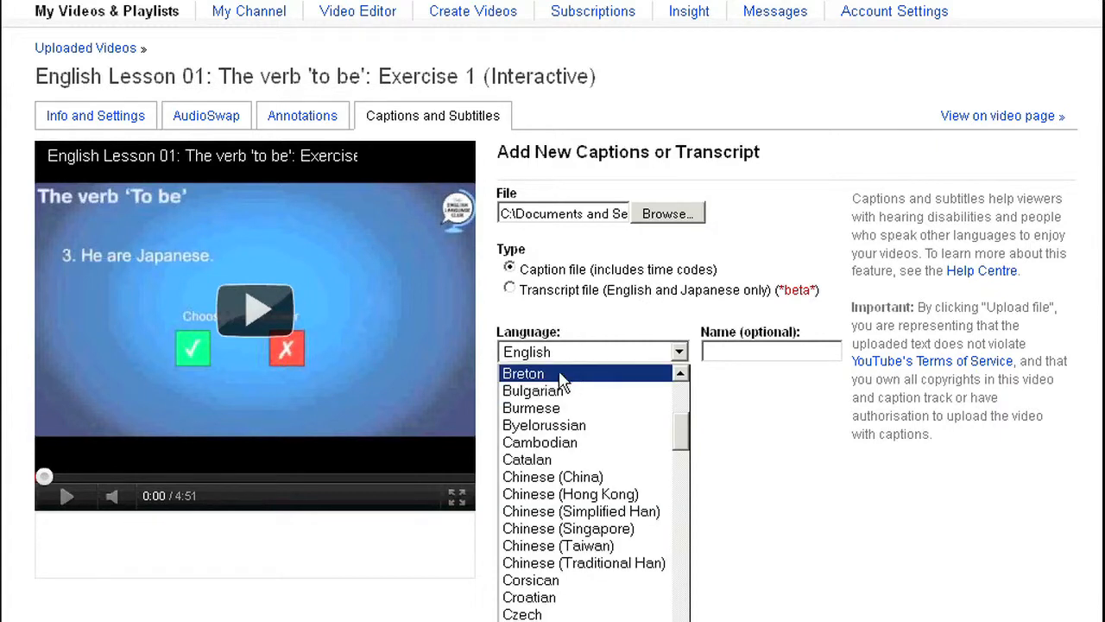
pyautogui.click(542, 351)
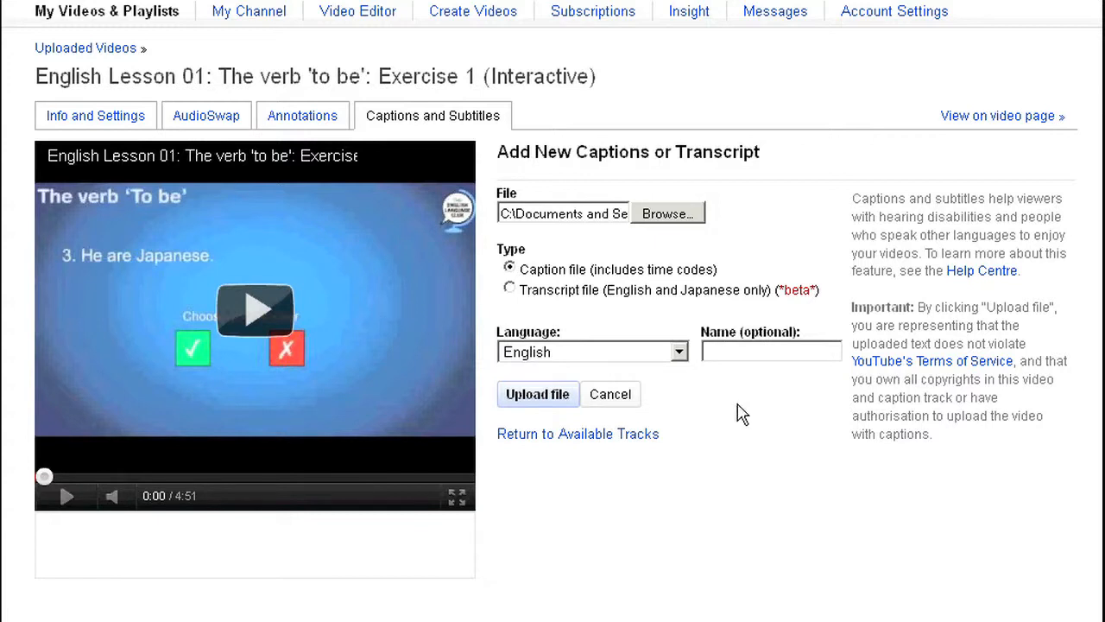
pyautogui.click(518, 399)
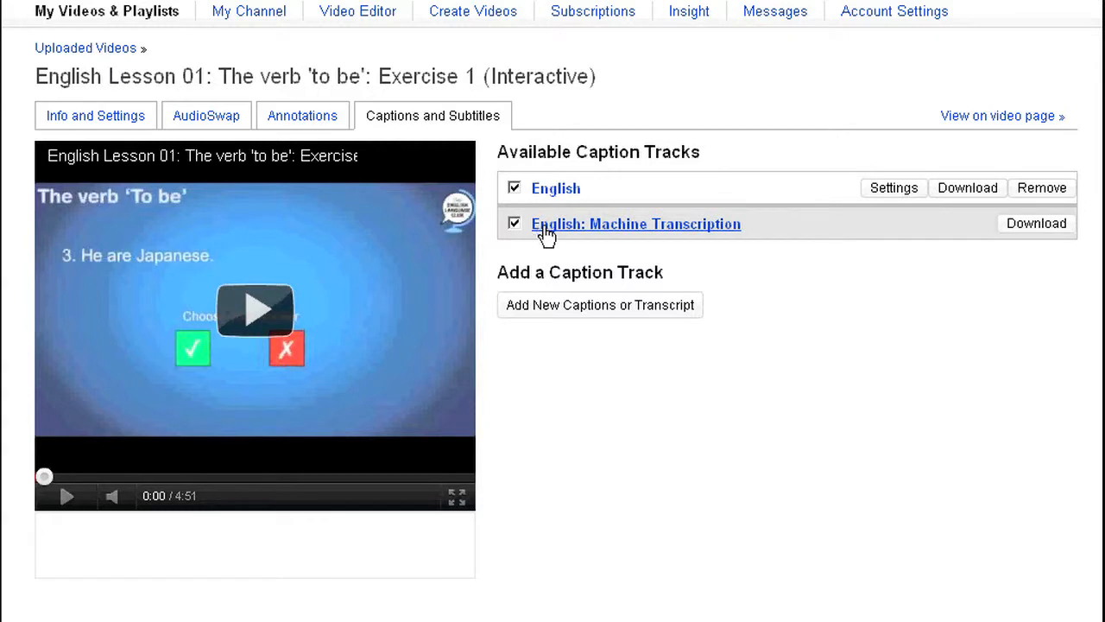
# Disable the English: Machine Transcription track and play the video's opening with the English captions before pausing it
pyautogui.click(514, 224)
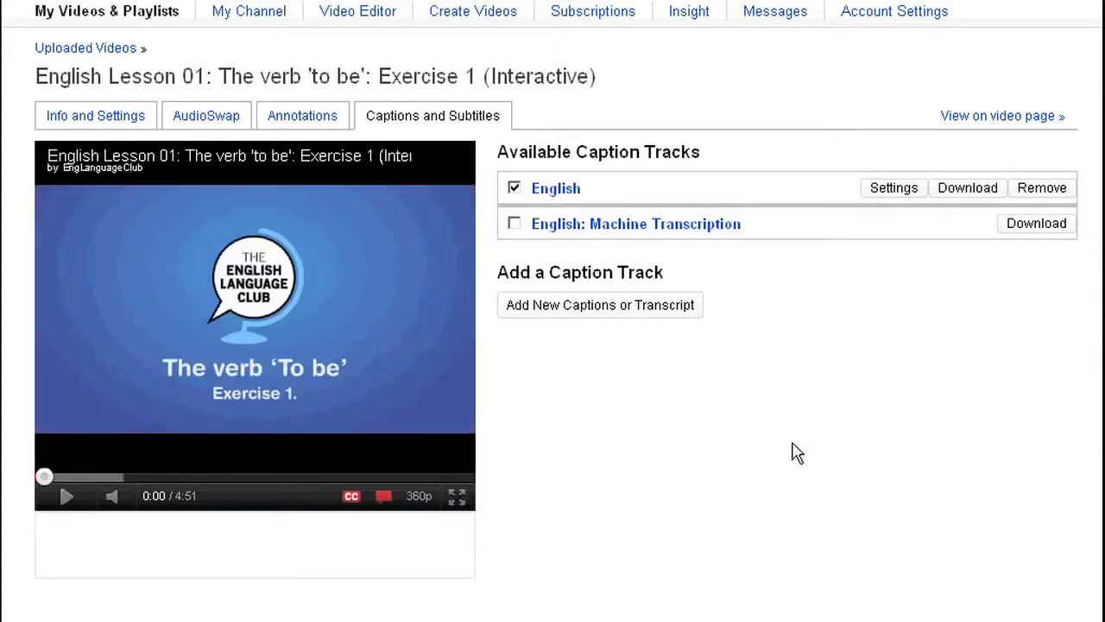
pyautogui.click(65, 500)
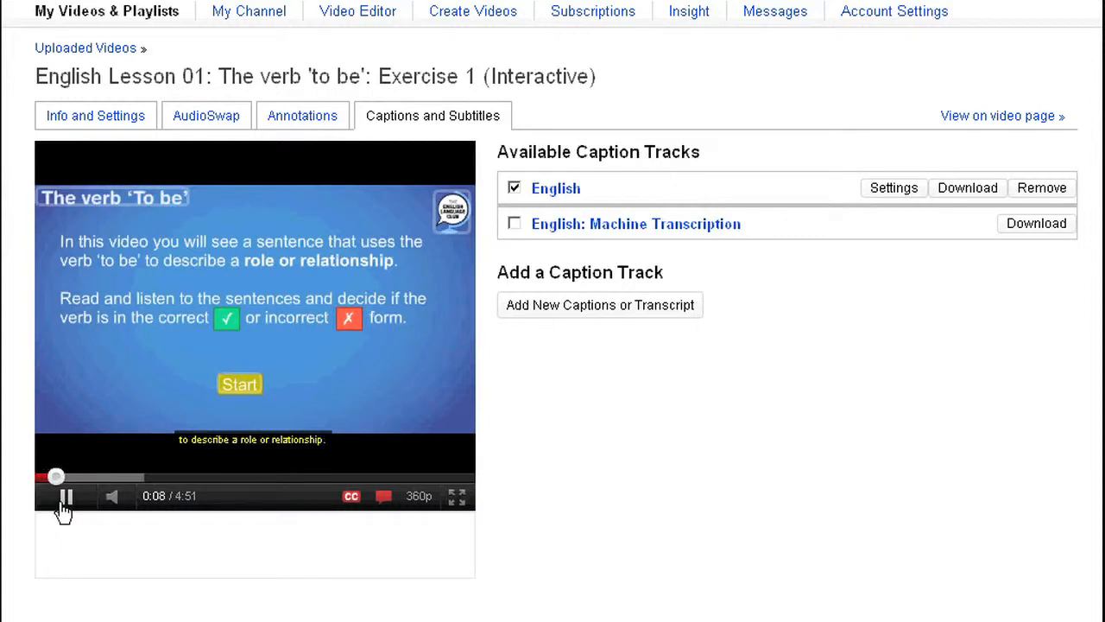
pyautogui.click(66, 498)
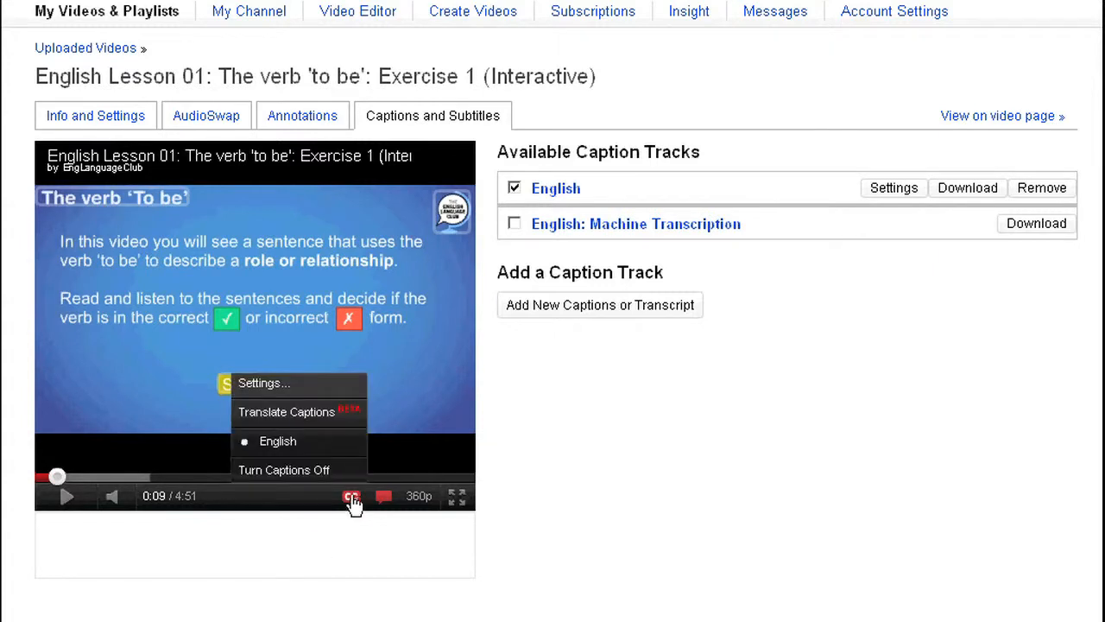
# Set the foreground colour to black in the video's captions settings
pyautogui.moveTo(350, 501)
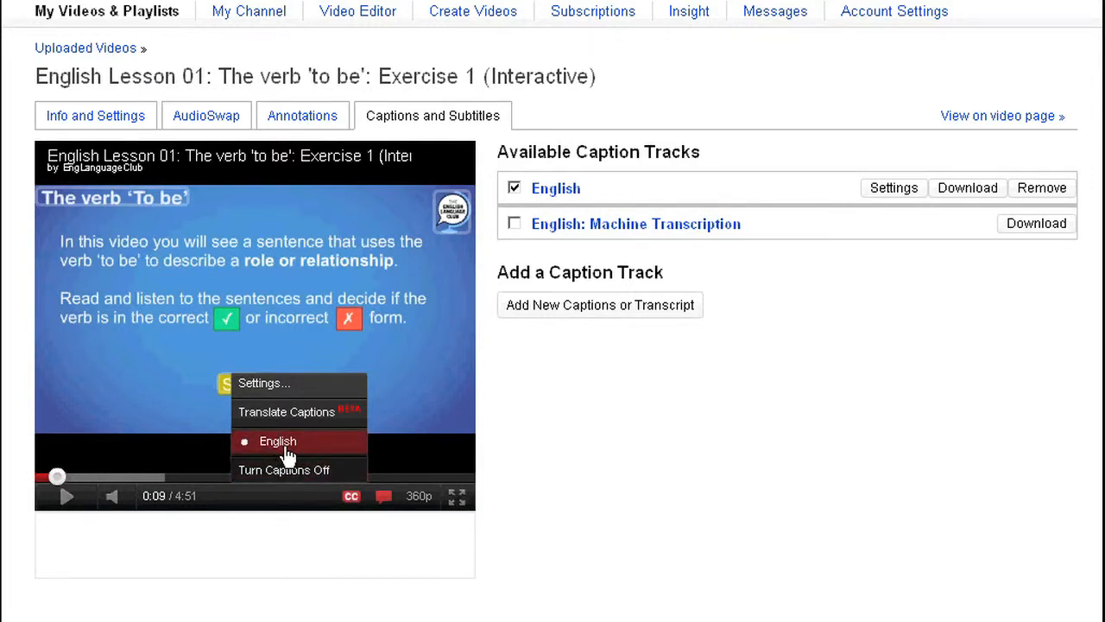
pyautogui.click(269, 391)
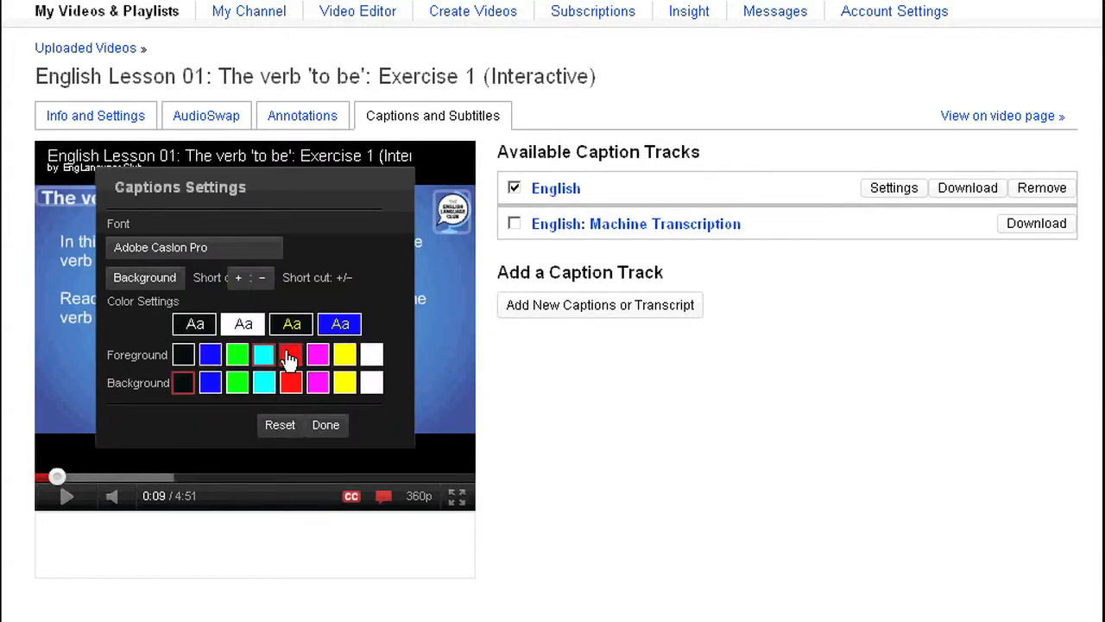
pyautogui.click(183, 356)
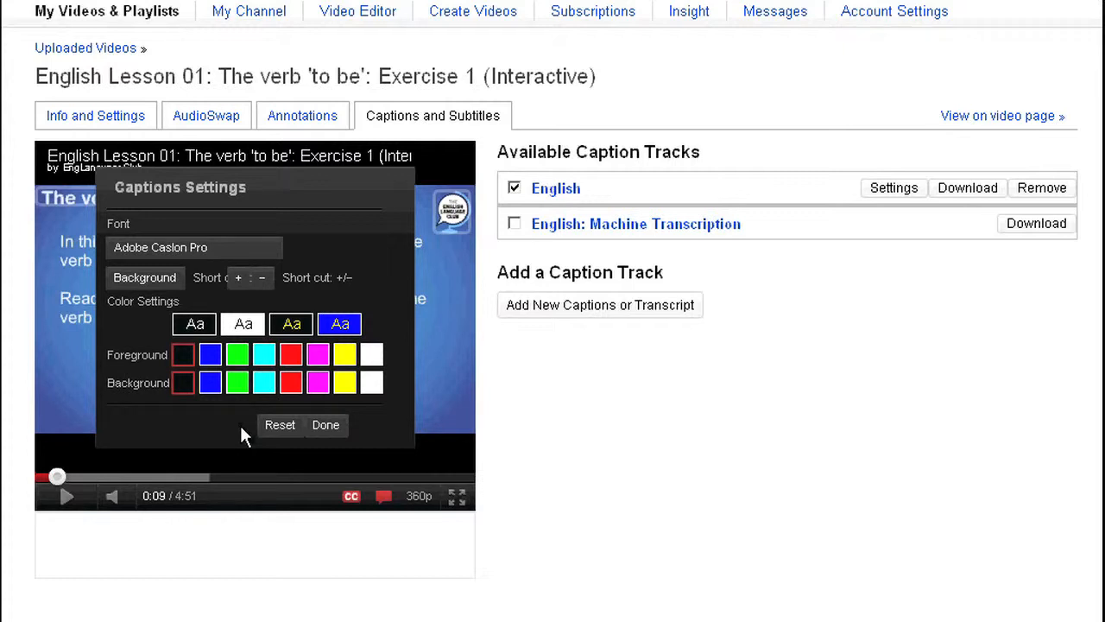
pyautogui.click(326, 427)
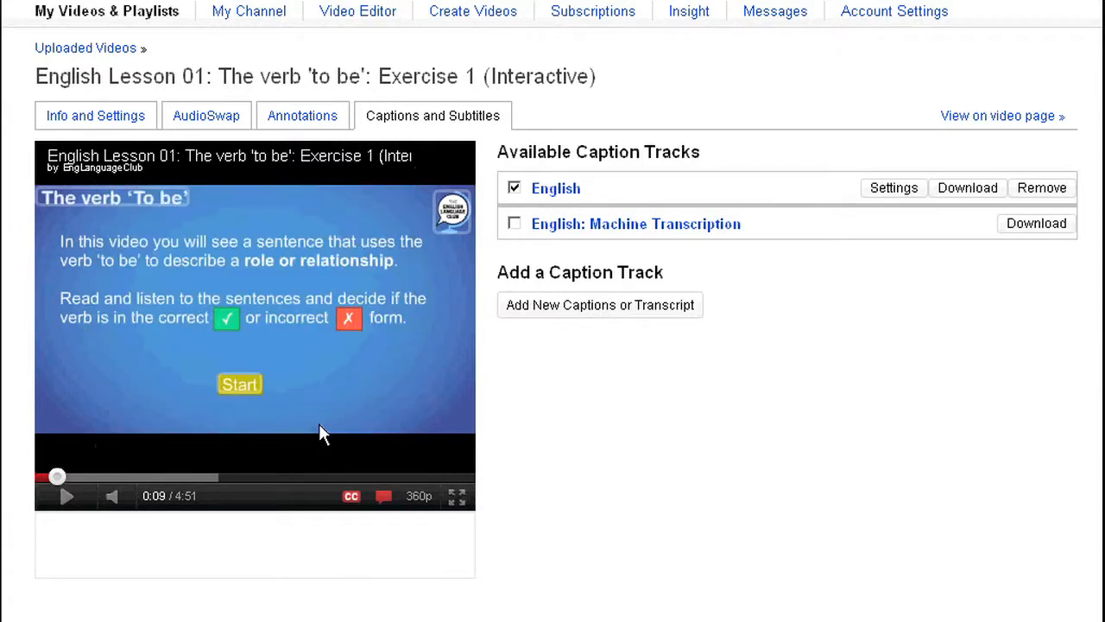
# Translate the video's English captions into Spanish -- Español
pyautogui.click(351, 495)
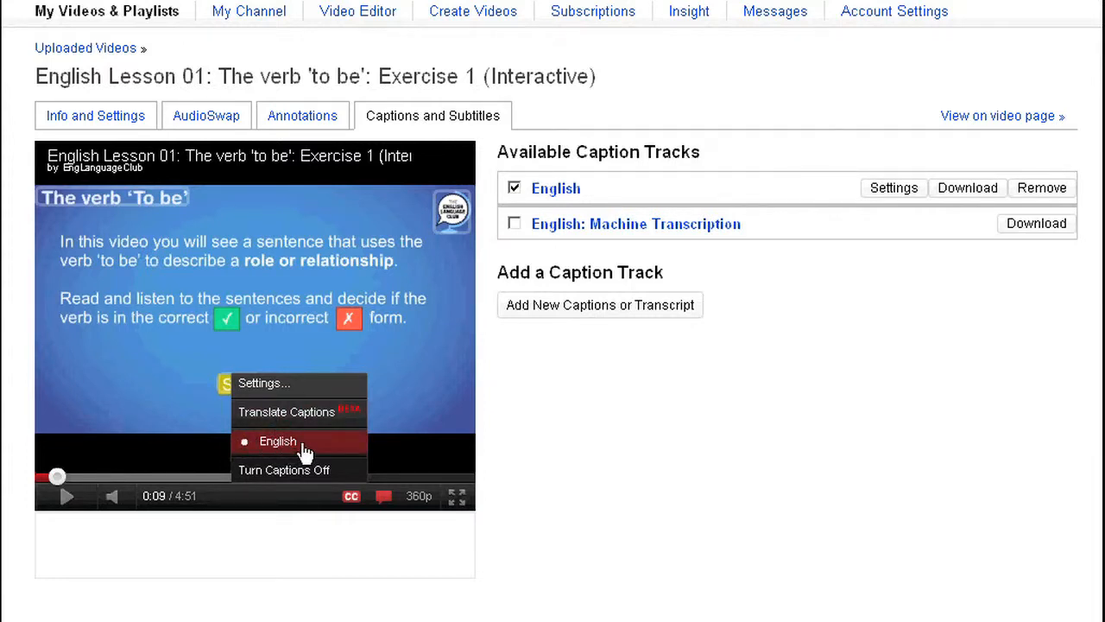
pyautogui.click(263, 423)
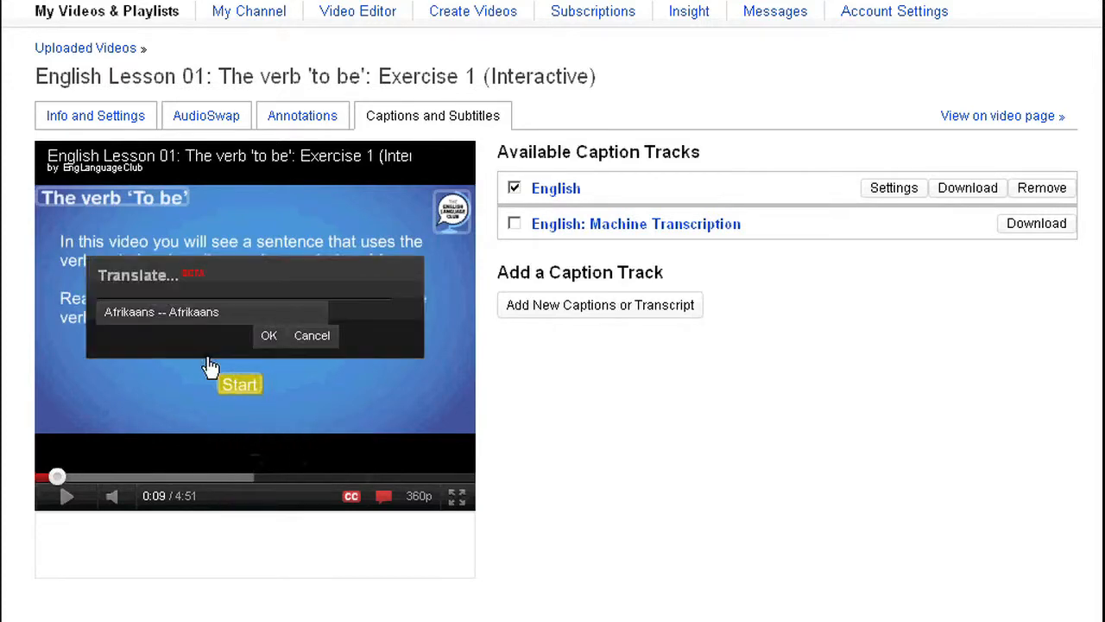
pyautogui.click(231, 313)
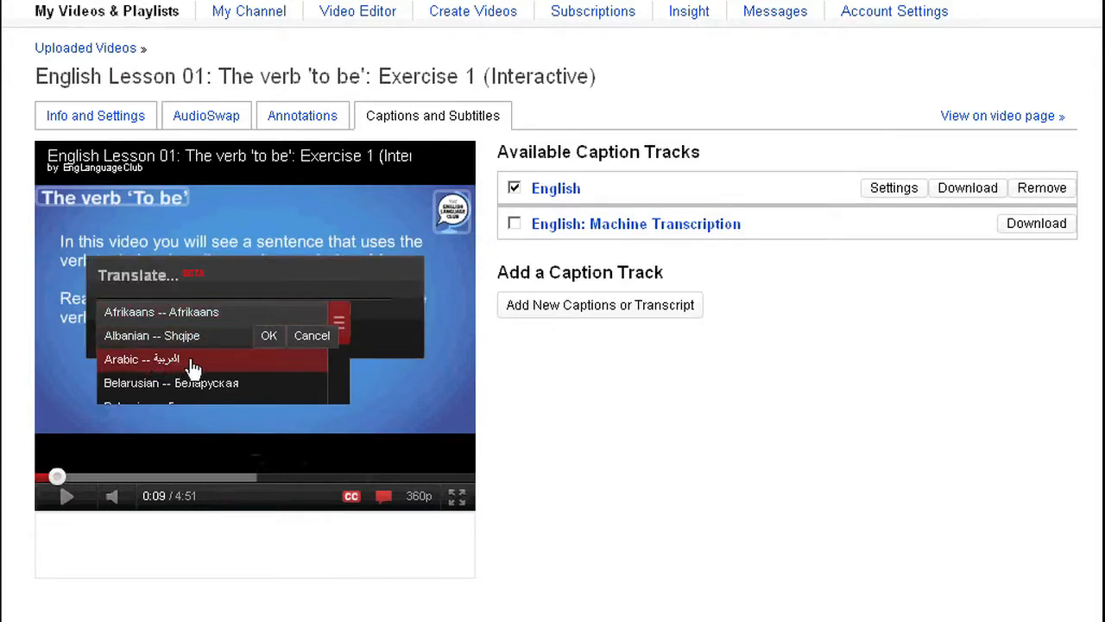
pyautogui.scroll(-3, 173, 371)
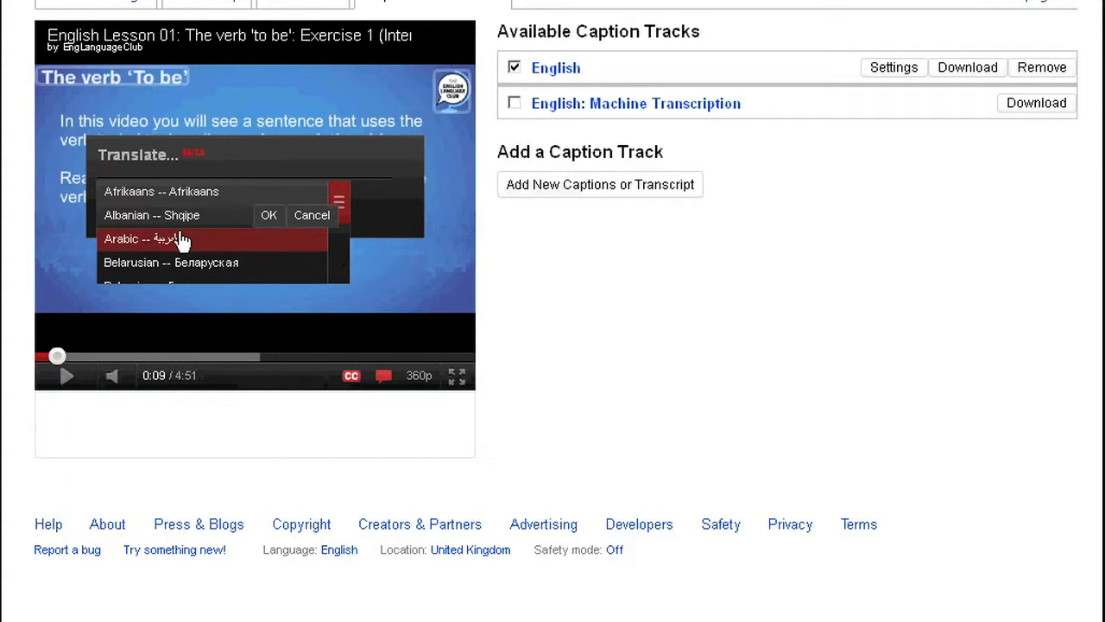
pyautogui.scroll(3, 181, 242)
pyautogui.click(183, 337)
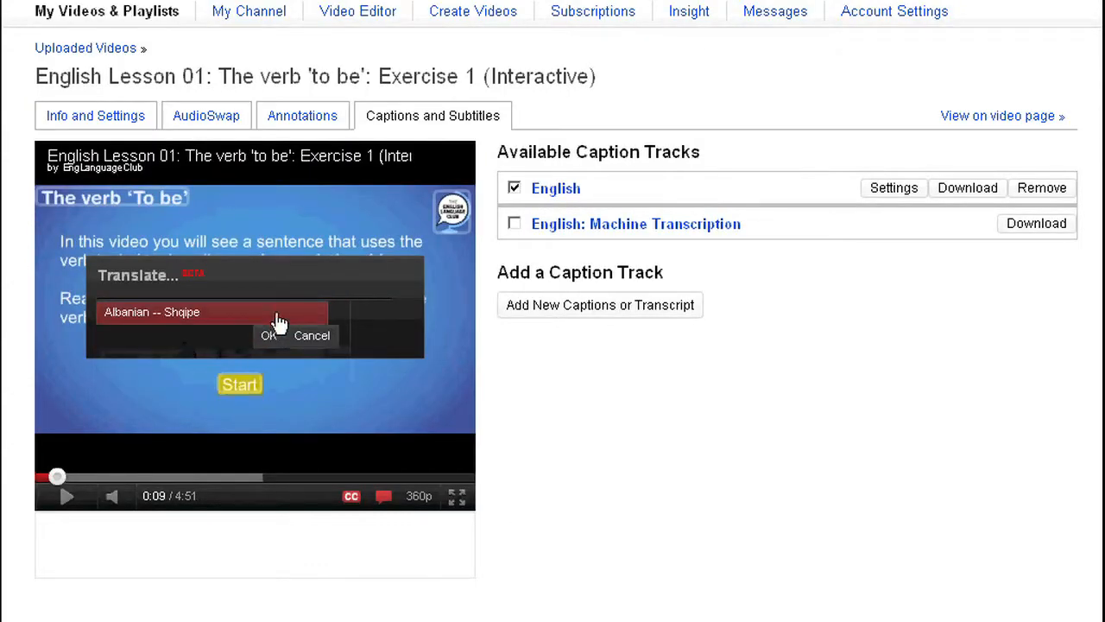
pyautogui.click(272, 316)
pyautogui.moveTo(343, 333); pyautogui.dragTo(346, 380)
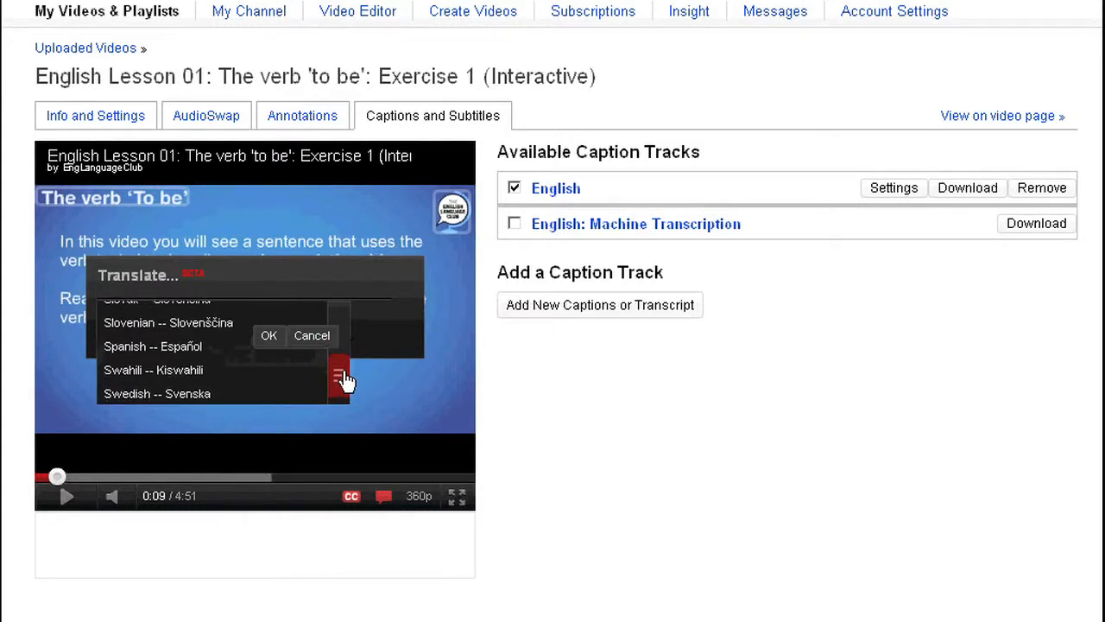
pyautogui.click(188, 350)
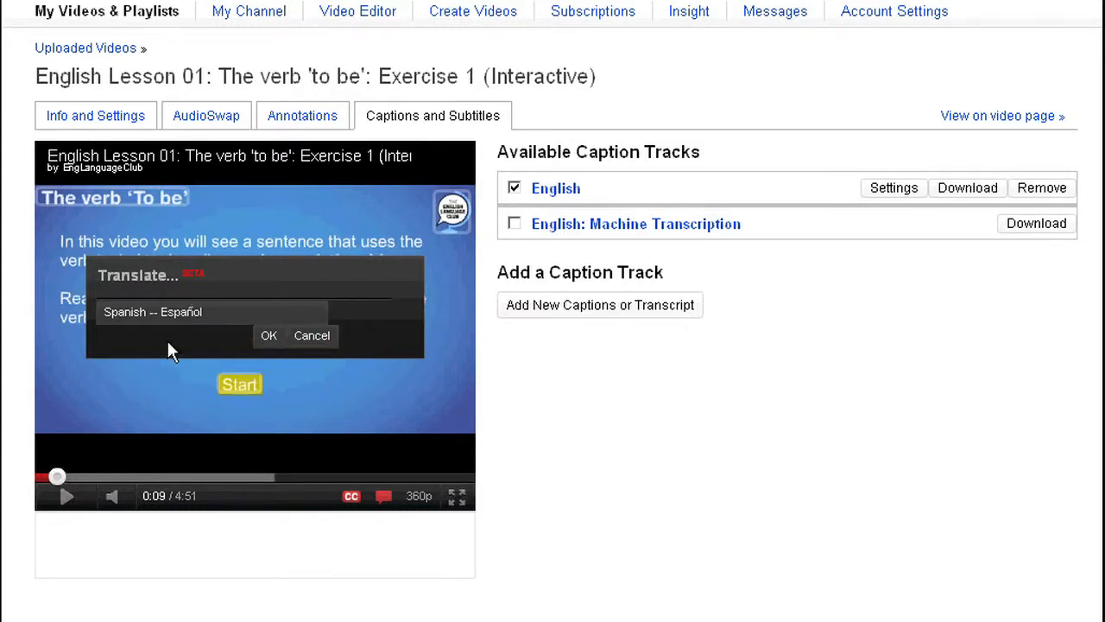
pyautogui.click(269, 339)
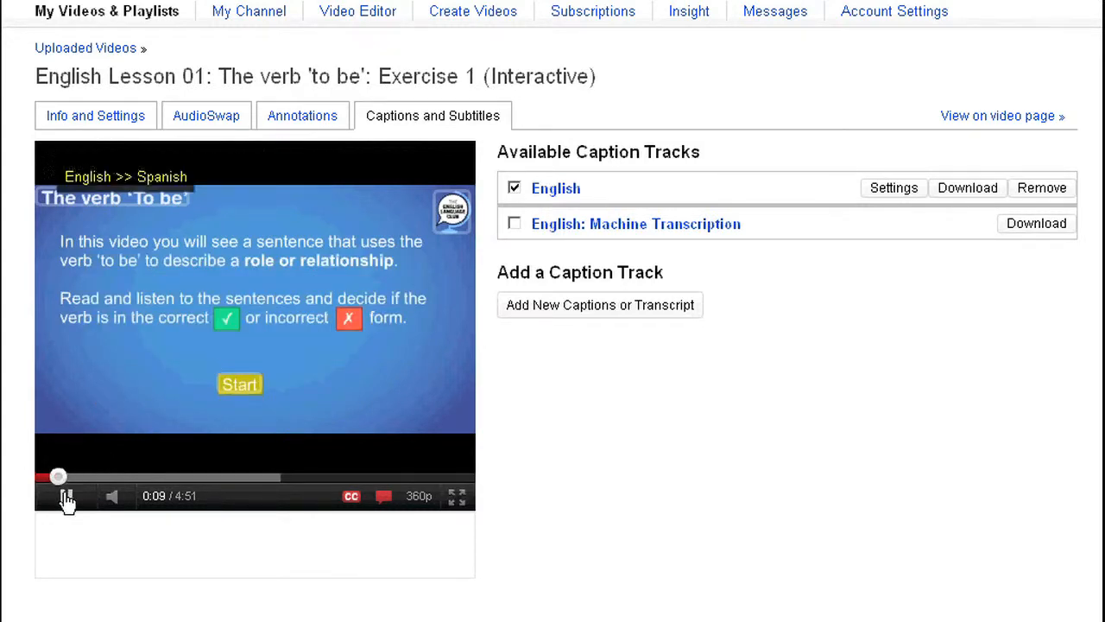
# Play the video's opening to check the Spanish captions, pause it and open the caption options
pyautogui.click(67, 497)
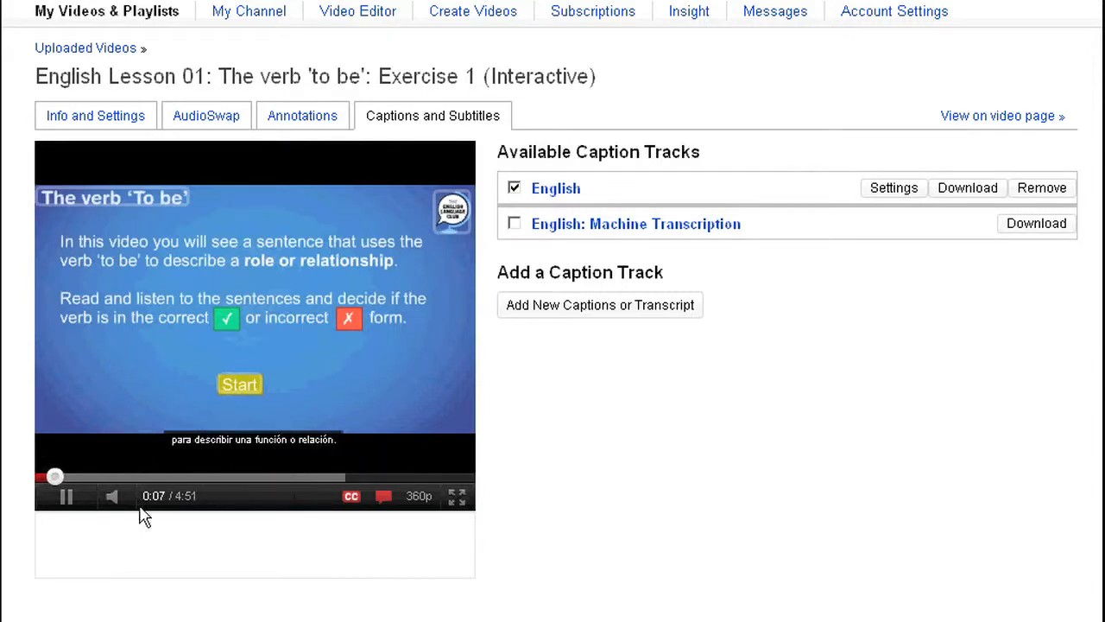
pyautogui.click(66, 497)
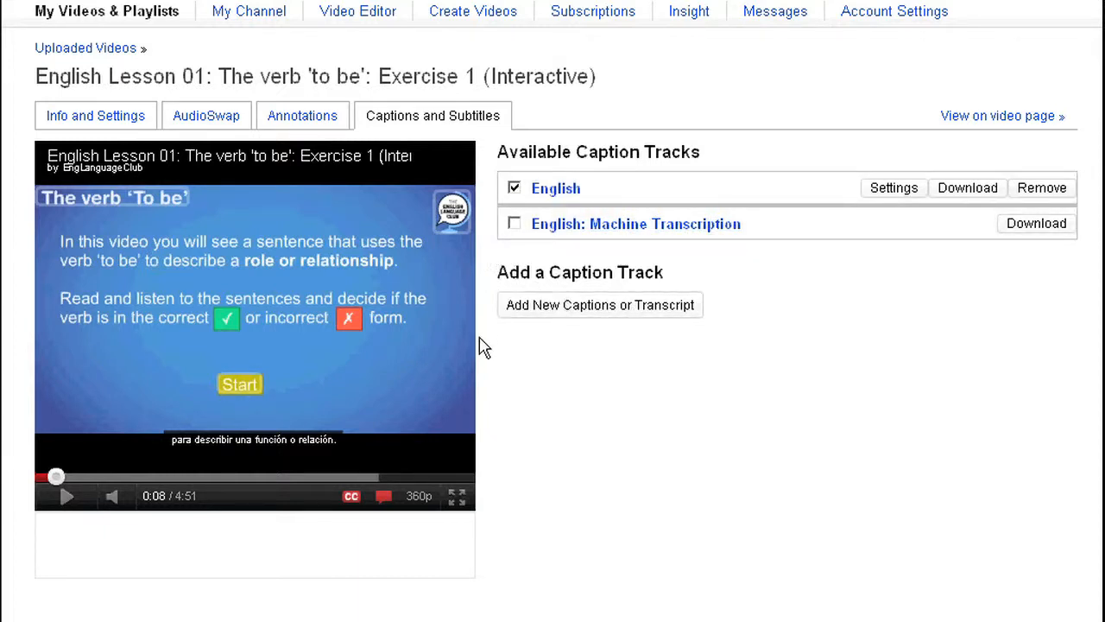
pyautogui.click(352, 496)
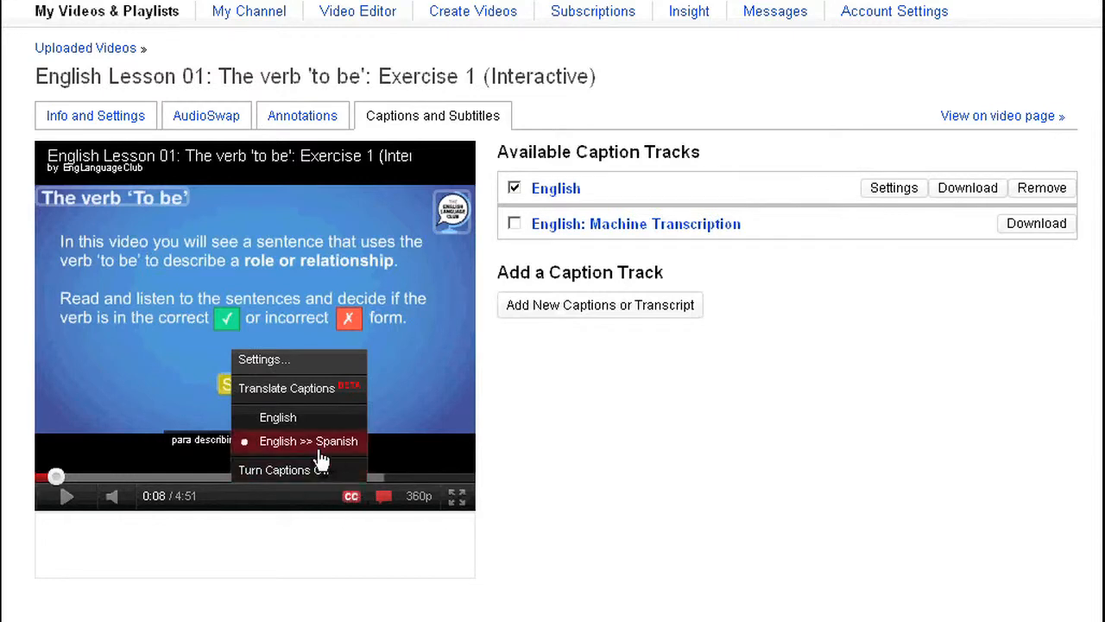